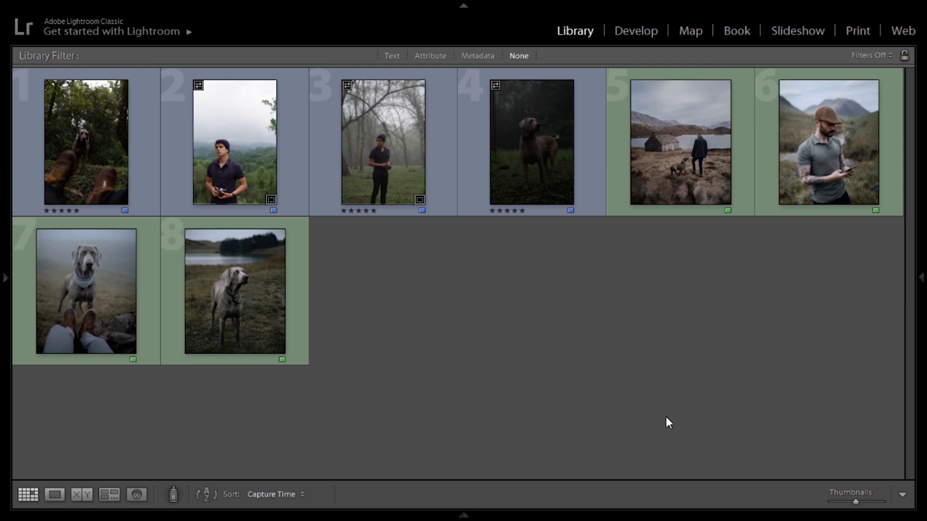
# - Compare the photo of the man in the beanie side by side with the photo of the man in the flat cap
pyautogui.click(259, 176)
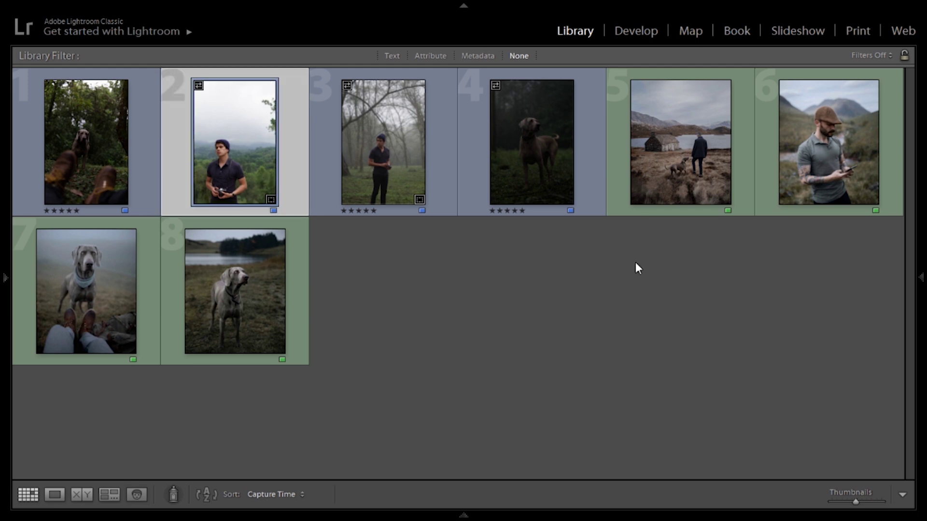
pyautogui.keyDown('ctrl'); pyautogui.click(836, 172); pyautogui.keyUp('ctrl')
pyautogui.press('c')
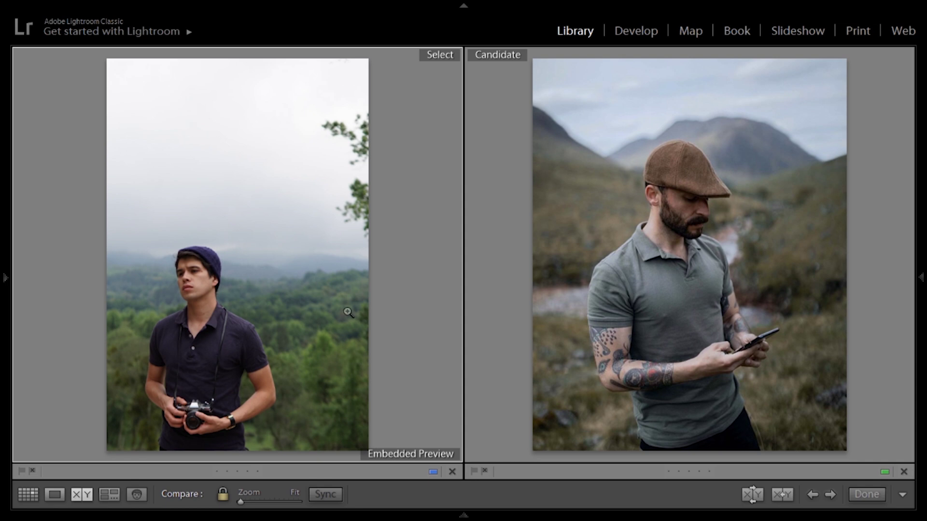
# - Open the photo of the man in the beanie for developing and set Highlights to -20
pyautogui.click(309, 245)
pyautogui.press('d')
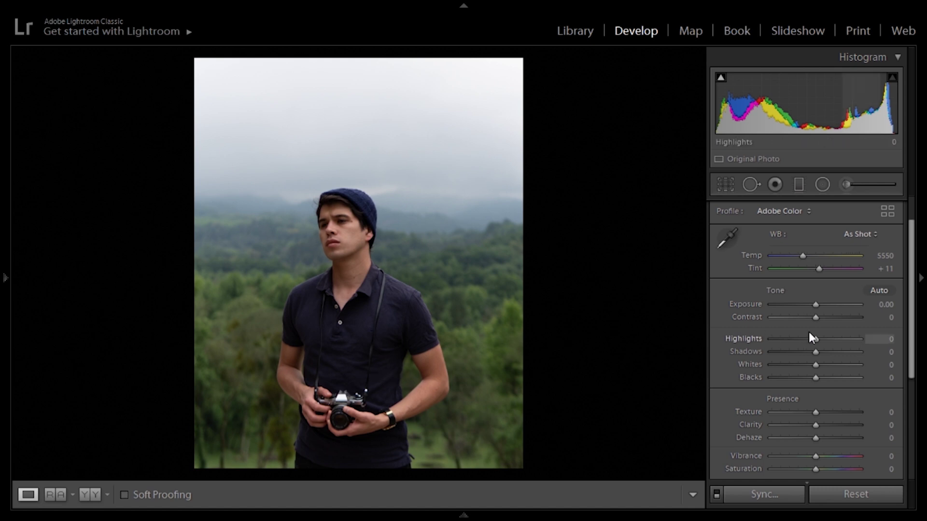
pyautogui.moveTo(817, 338)
pyautogui.mouseDown()
pyautogui.moveTo(844, 348)
pyautogui.moveTo(821, 339)
pyautogui.mouseUp()
pyautogui.click(886, 341)
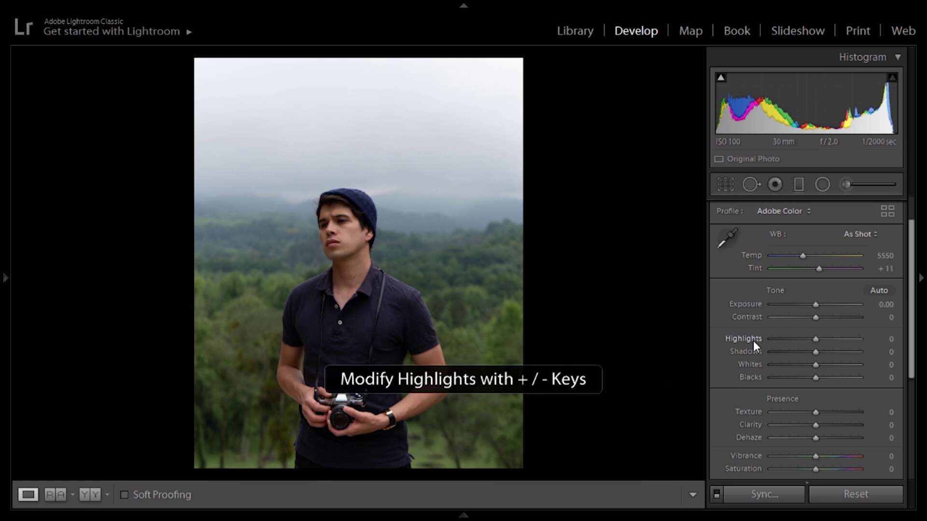
pyautogui.press('-')
pyautogui.press('-')
pyautogui.press('-')
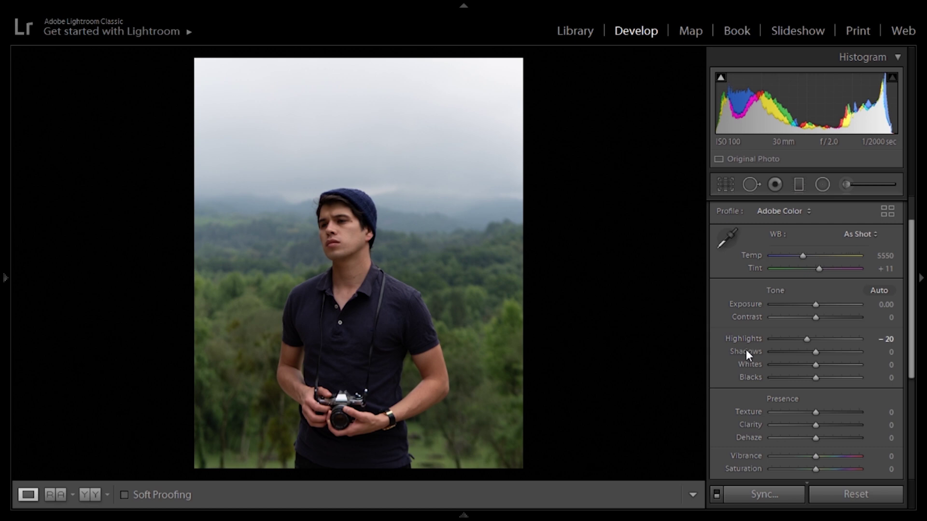
# - Set the photo's Shadows to +20
pyautogui.press('+')
pyautogui.press('+')
pyautogui.press('+')
pyautogui.press('+')
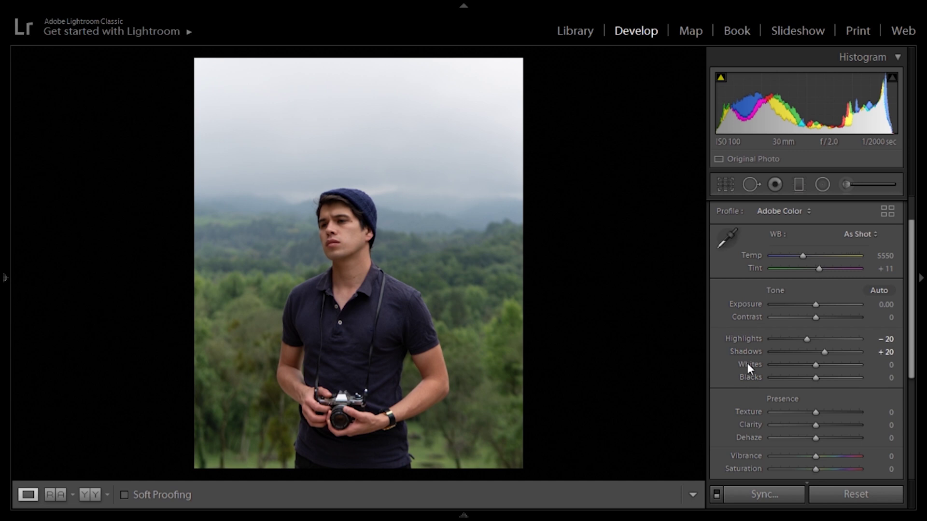
# - Set Whites to -20 and Blacks to +10
pyautogui.press('-')
pyautogui.press('-')
pyautogui.press('-')
pyautogui.press('-')
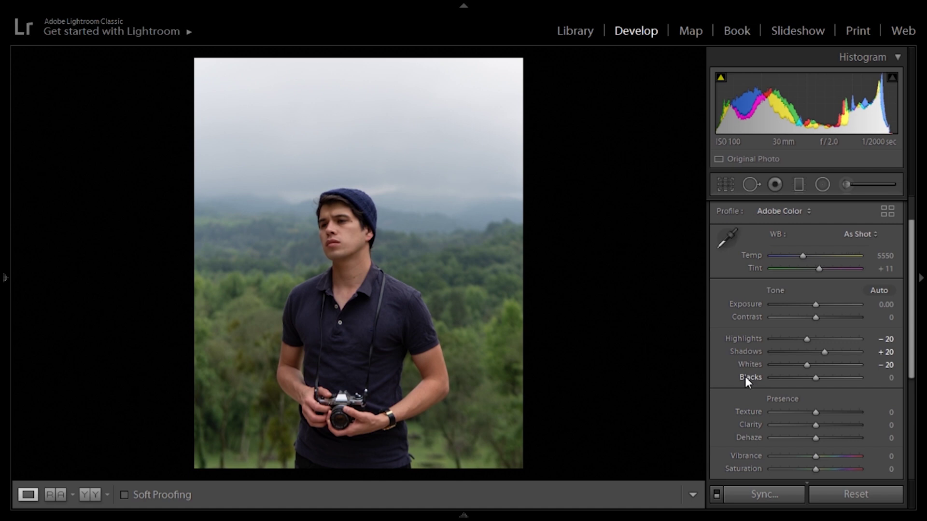
pyautogui.press('+')
pyautogui.press('+')
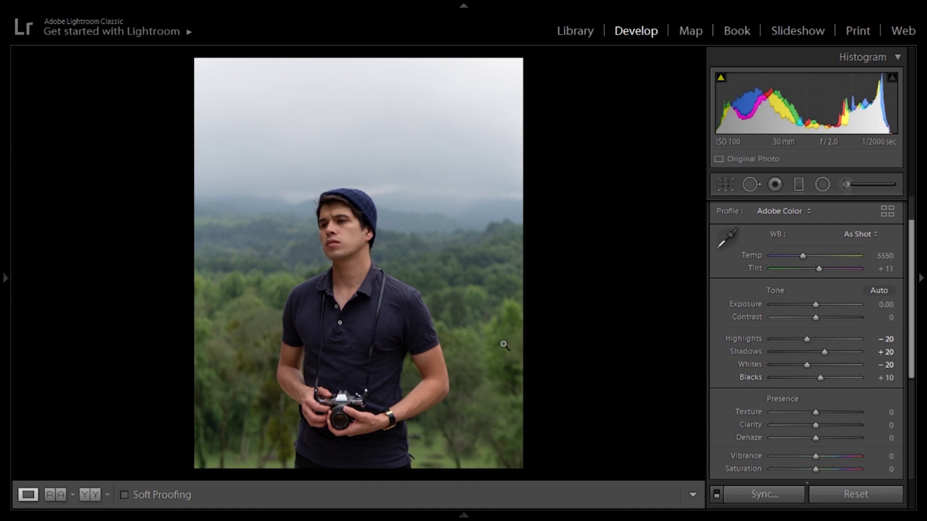
# - Set the photo's Clarity to -15
pyautogui.scroll(-3, 804, 333)
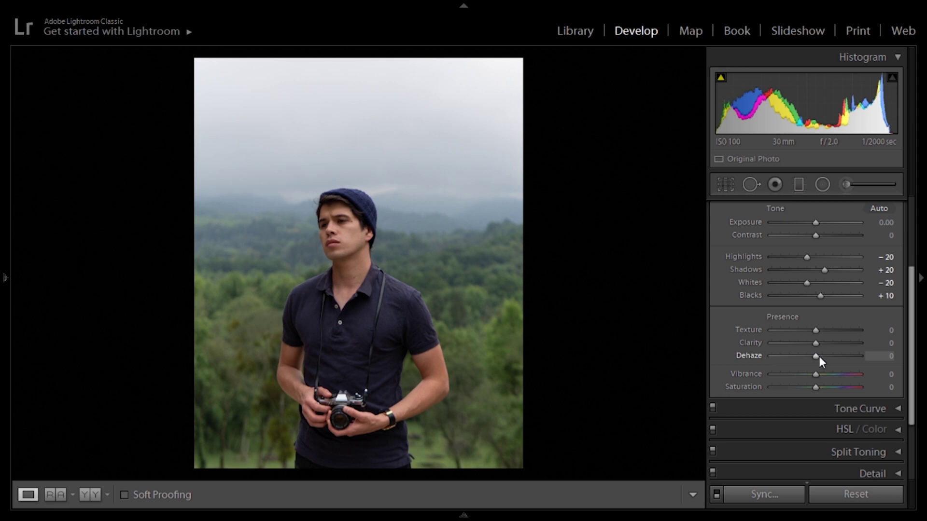
pyautogui.click(888, 343)
pyautogui.write('-15')
pyautogui.press('Return')
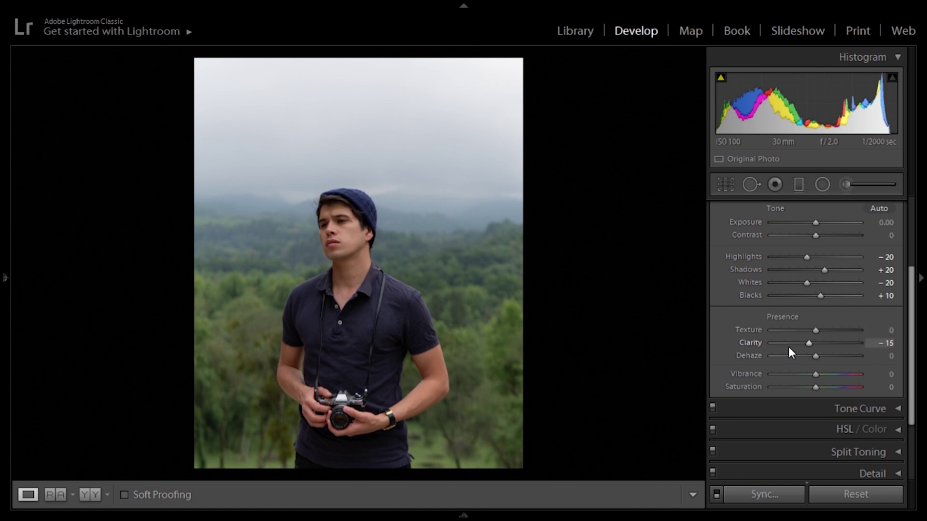
# - Set Vibrance to +10 and overall Saturation to -10
pyautogui.scroll(-2, 853, 315)
pyautogui.click(887, 333)
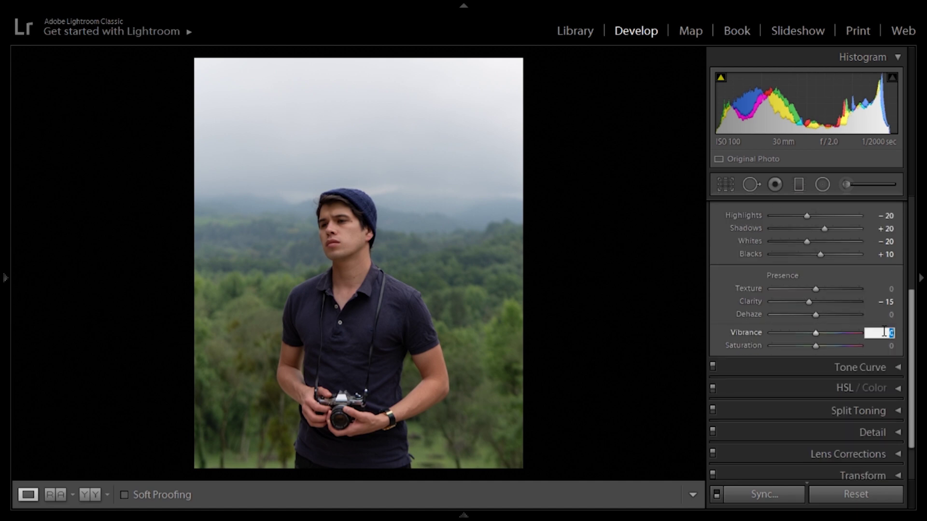
pyautogui.write('10')
pyautogui.press('Return')
pyautogui.click(882, 345)
pyautogui.write('-10')
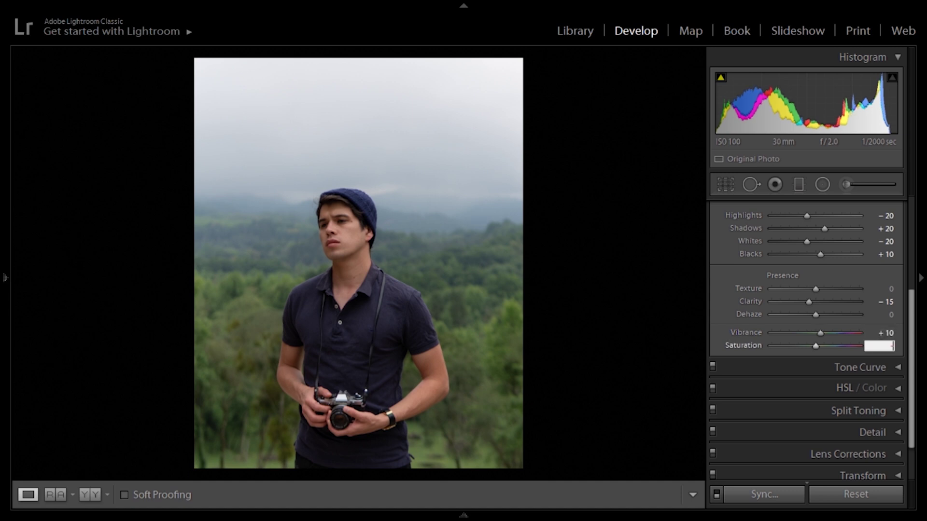
pyautogui.press('Return')
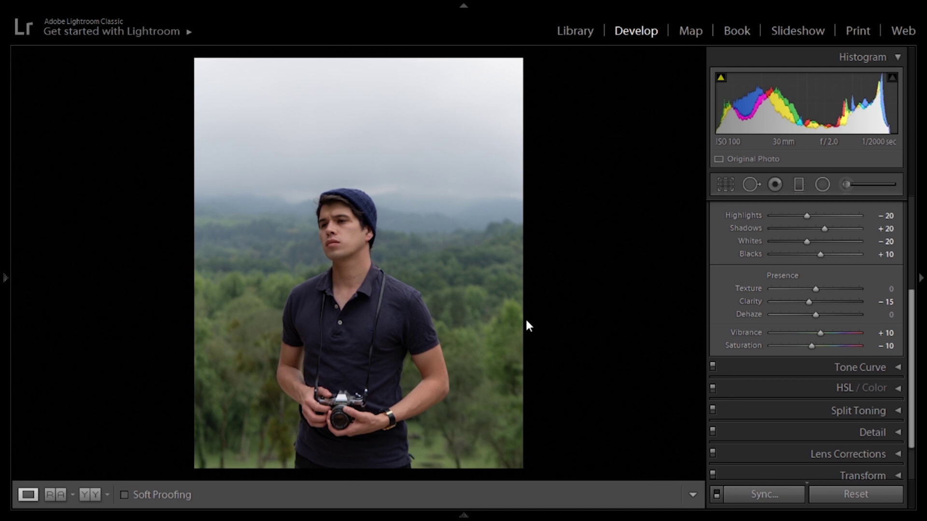
# - Add a highlight and a shadow point to the RGB tone curve, then raise the black endpoint and the shadow point slightly
pyautogui.click(788, 365)
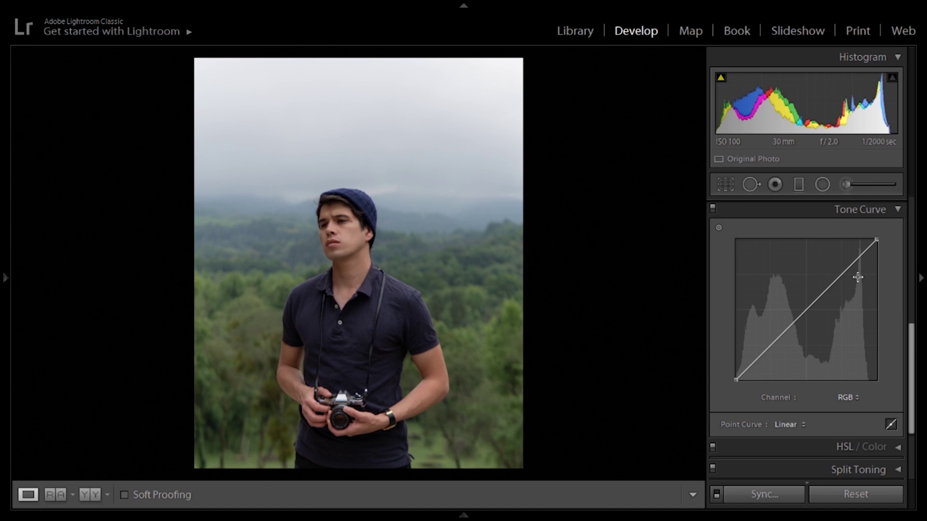
pyautogui.click(840, 276)
pyautogui.click(772, 346)
pyautogui.moveTo(733, 380); pyautogui.dragTo(707, 374)
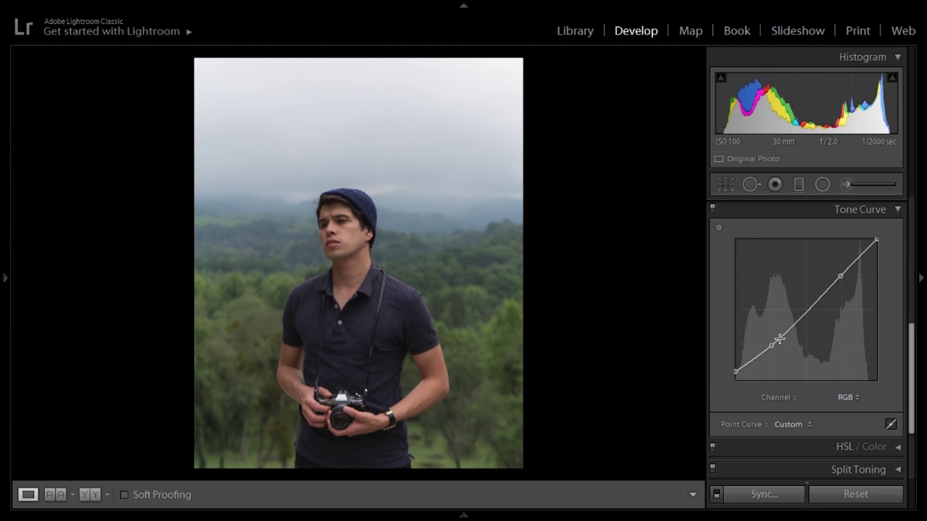
pyautogui.moveTo(770, 344); pyautogui.dragTo(769, 343)
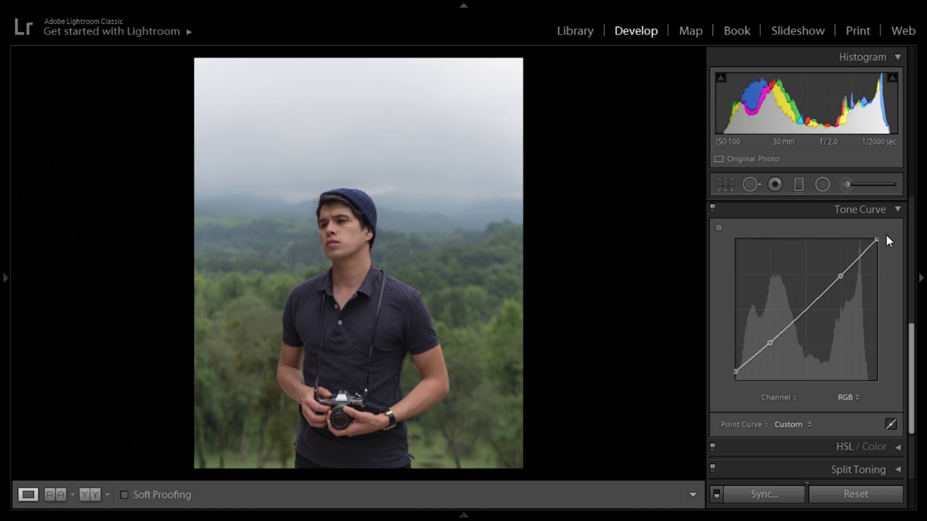
# - Lower the white endpoint of the RGB tone curve to flatten the brightest highlights
pyautogui.moveTo(878, 240); pyautogui.dragTo(894, 262)
pyautogui.click(850, 398)
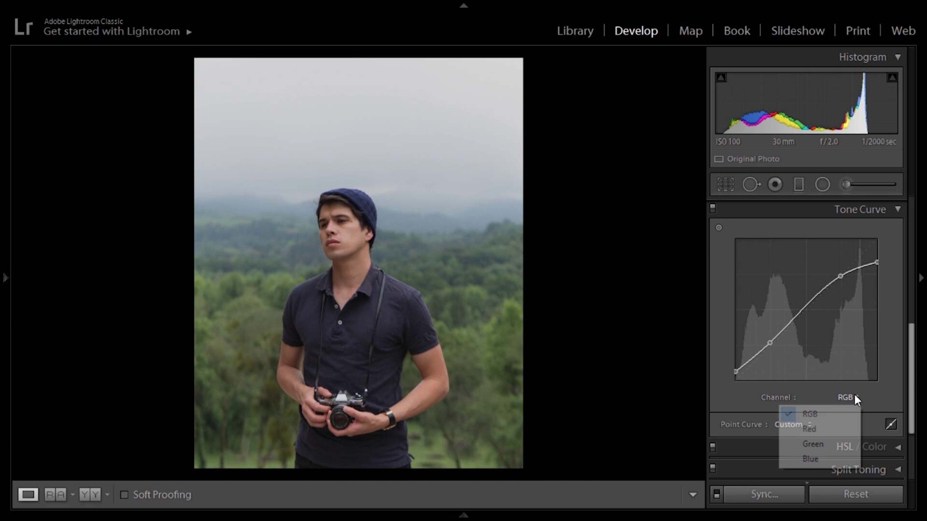
pyautogui.click(880, 404)
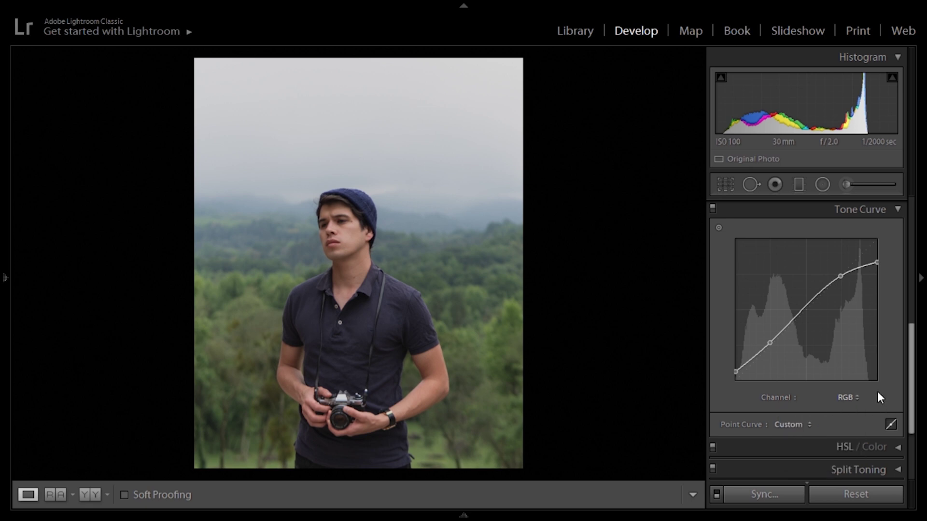
# - Set the HSL Hue of Yellow and Green to -100 each
pyautogui.scroll(-3, 864, 391)
pyautogui.click(842, 333)
pyautogui.scroll(-3, 795, 262)
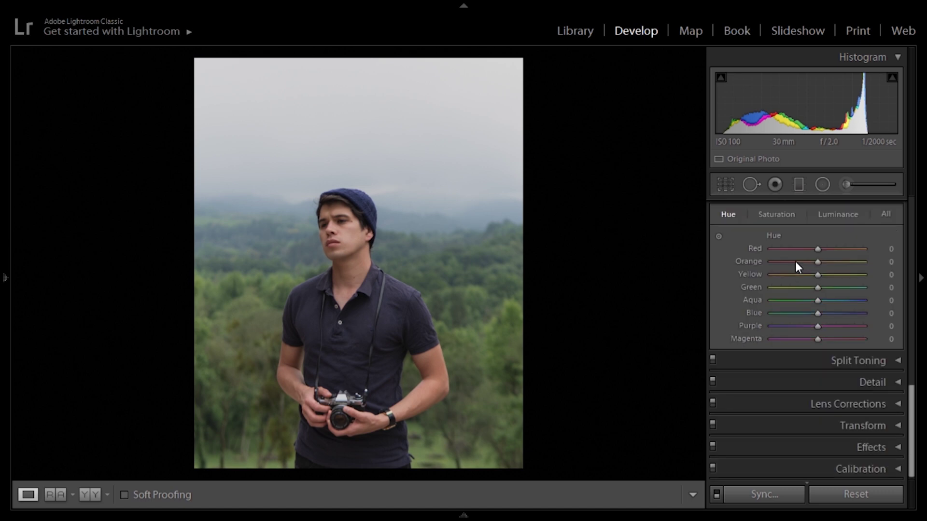
pyautogui.scroll(2, 801, 262)
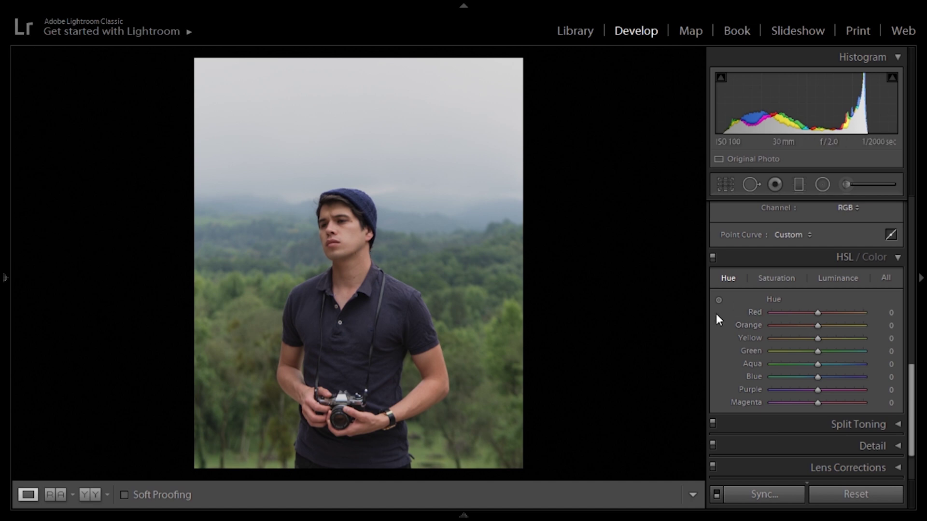
pyautogui.click(882, 339)
pyautogui.write('-100')
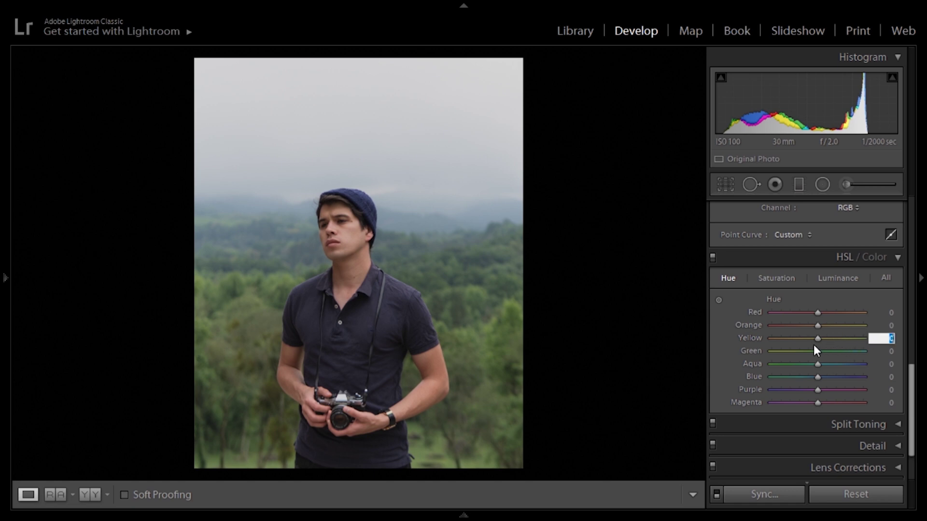
pyautogui.press('Return')
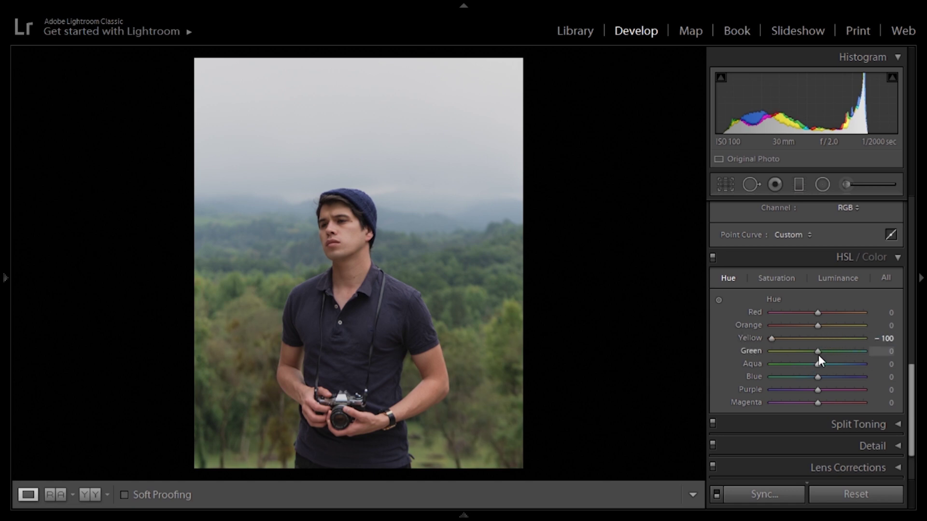
pyautogui.moveTo(818, 352); pyautogui.dragTo(750, 352)
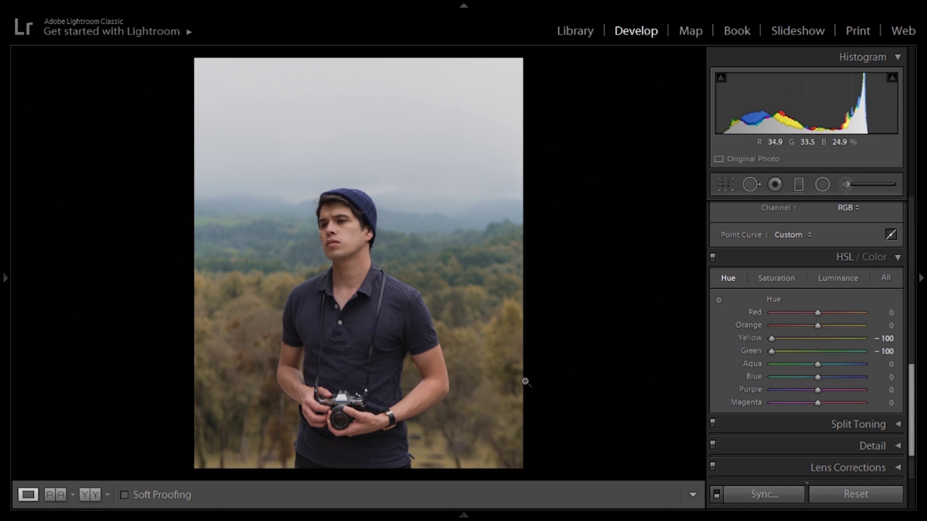
# - Set the HSL Hue of Aqua to +28, Blue to -30 and Purple to -100
pyautogui.click(891, 364)
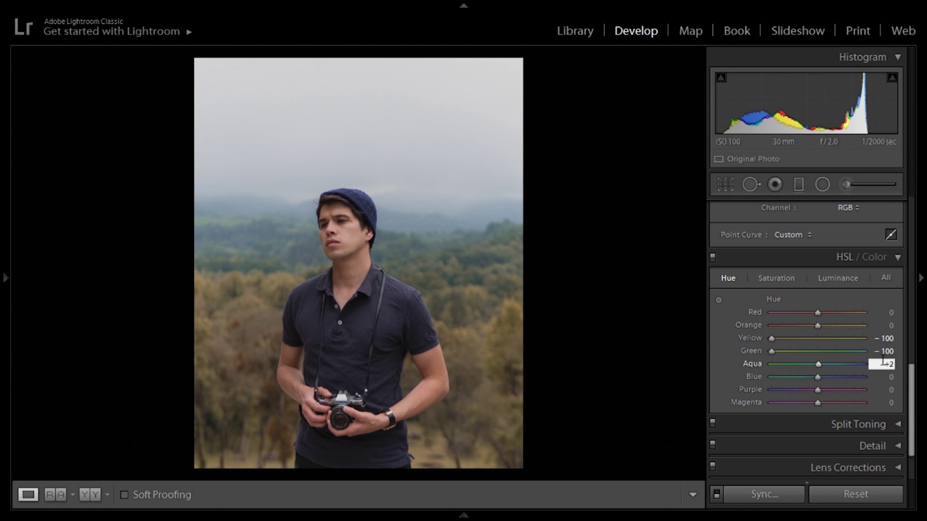
pyautogui.write('28')
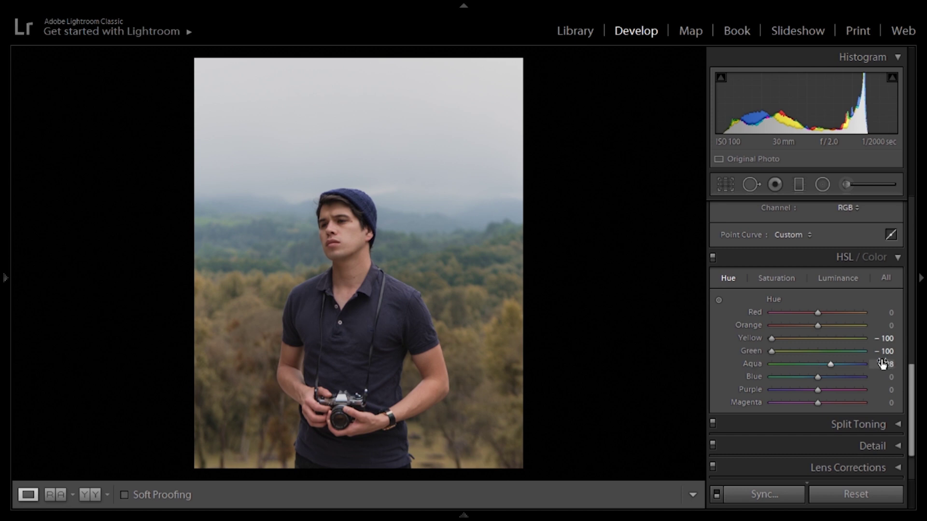
pyautogui.press('Tab')
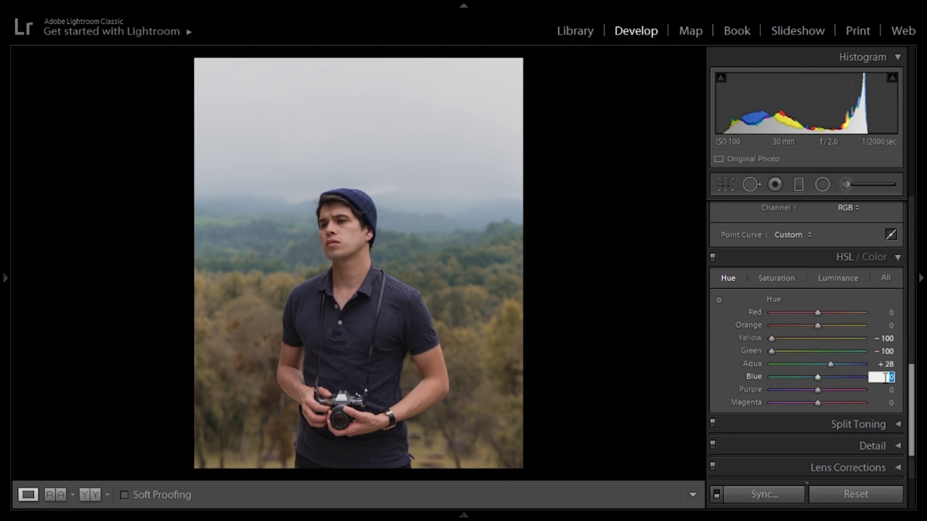
pyautogui.write('-30')
pyautogui.press('Return')
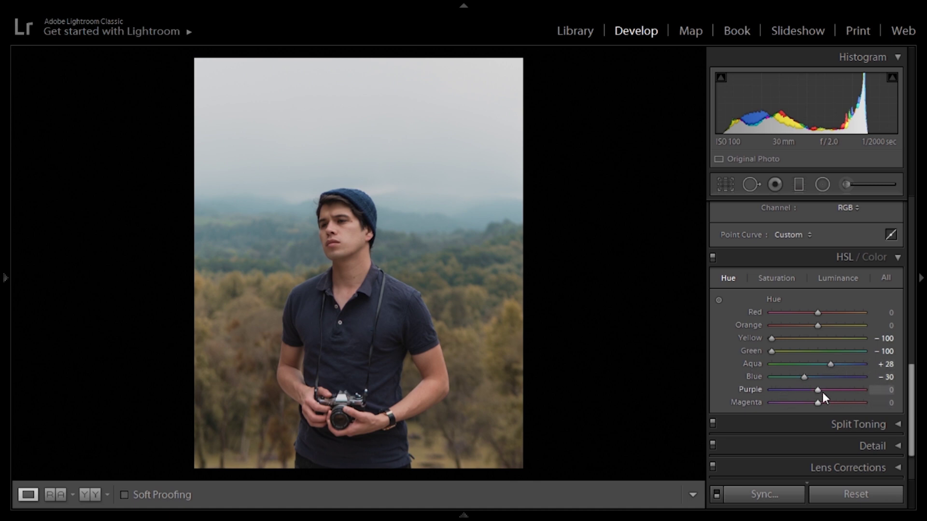
pyautogui.moveTo(819, 390); pyautogui.dragTo(705, 395)
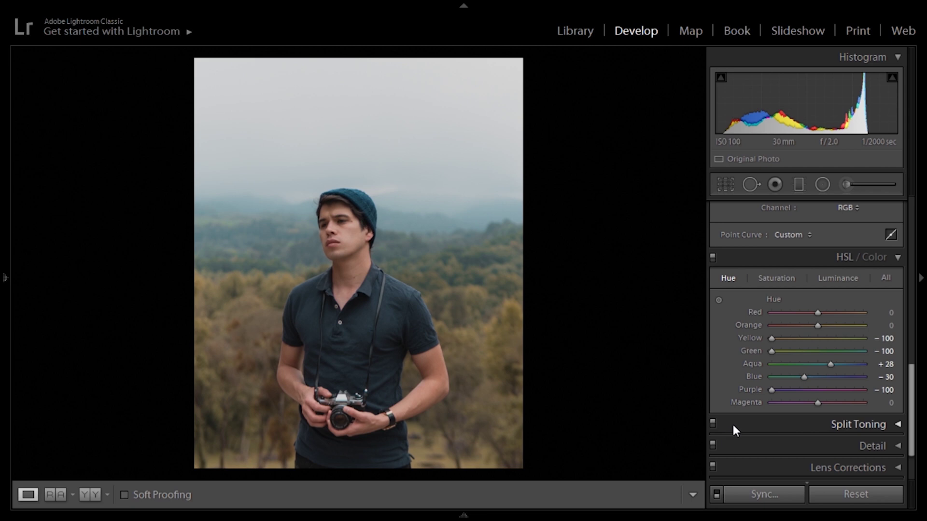
# - Set the HSL Saturation of Red and Orange to -10 each
pyautogui.click(781, 279)
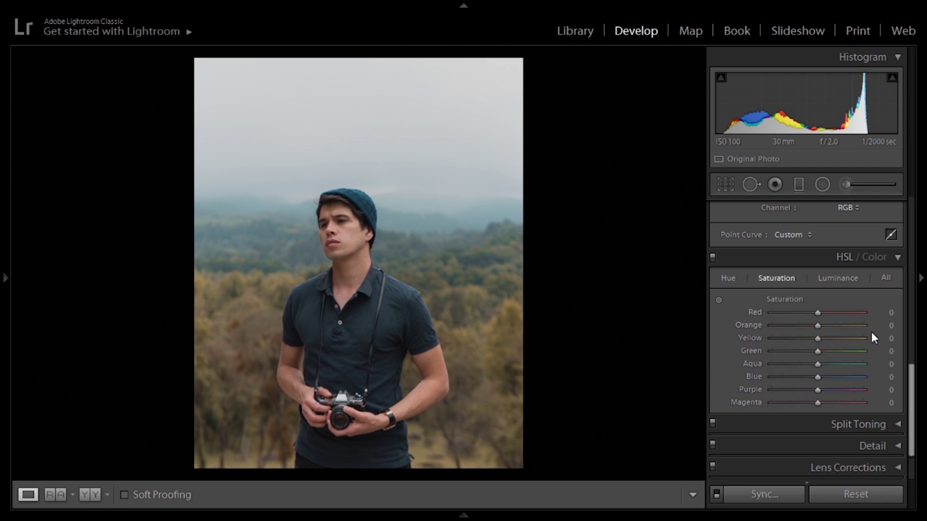
pyautogui.click(890, 313)
pyautogui.write('-10')
pyautogui.press('Return')
pyautogui.click(891, 327)
pyautogui.write('-10')
pyautogui.press('Return')
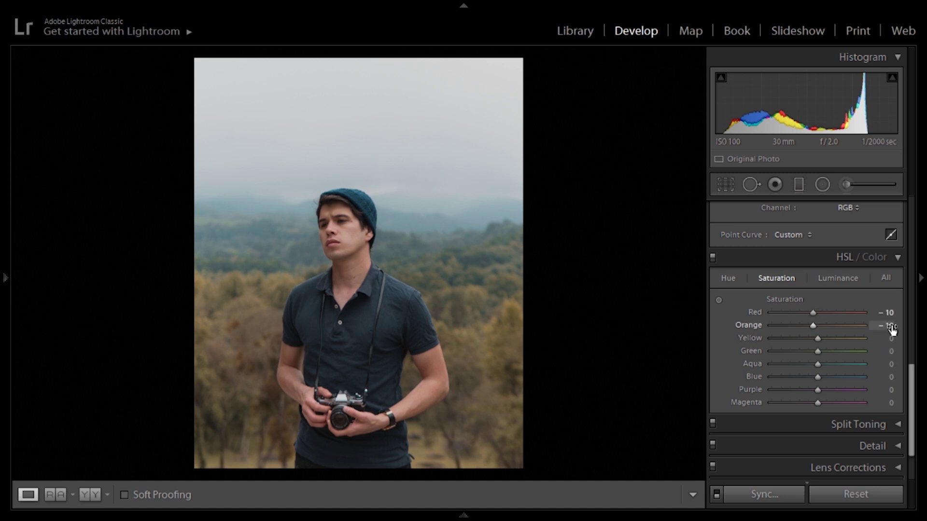
# - Set the HSL Saturation of Yellow to -25, and of Green and Aqua to -5 each
pyautogui.click(891, 338)
pyautogui.write('-25')
pyautogui.click(888, 352)
pyautogui.write('-5')
pyautogui.press('Return')
pyautogui.press('Tab')
pyautogui.write('-5')
pyautogui.press('Tab')
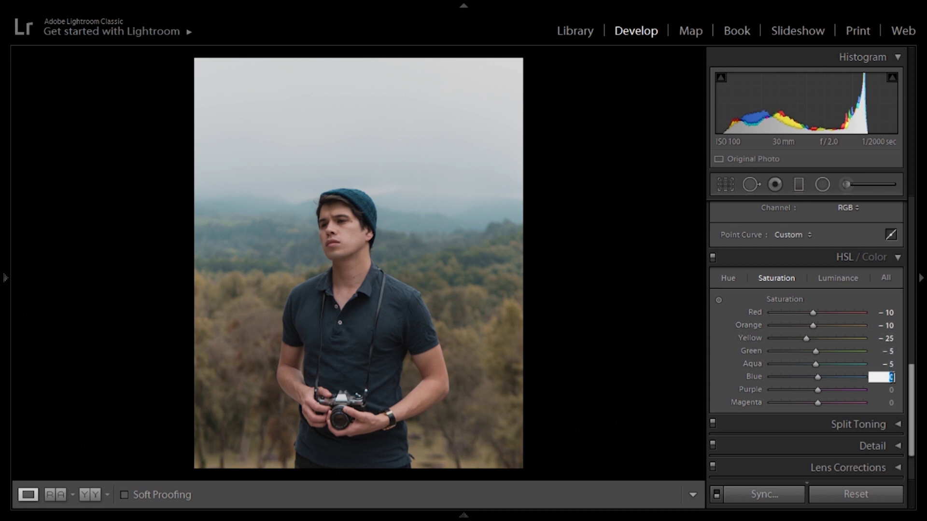
# - Set the HSL Saturation of Blue to -30 and Purple to -23
pyautogui.write('-30')
pyautogui.press('Return')
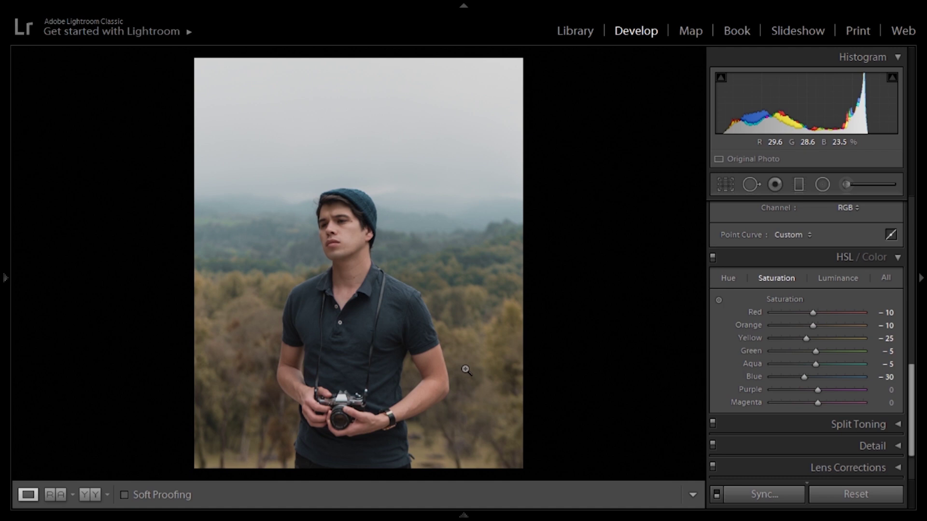
pyautogui.click(891, 390)
pyautogui.write('-20')
pyautogui.press('Return')
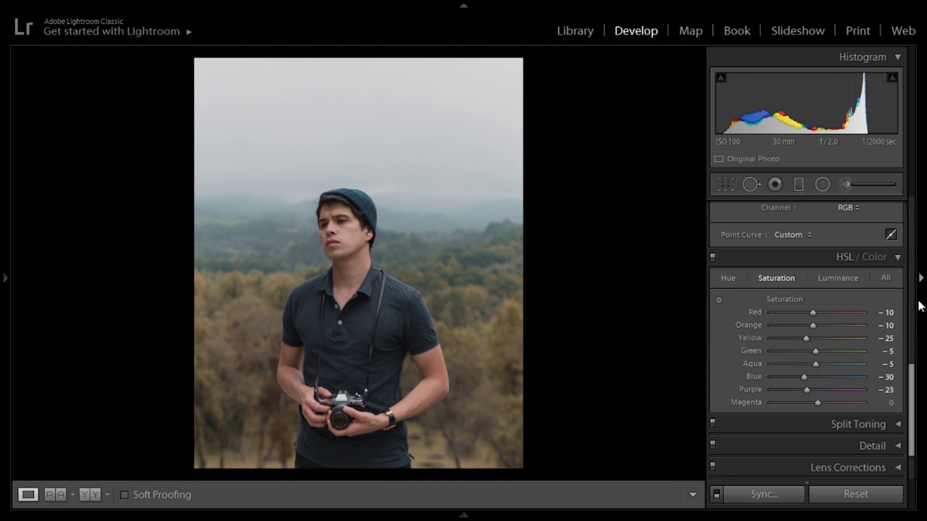
# - Set the Split Toning Shadows Hue to 212 and Saturation to 100
pyautogui.press('c')
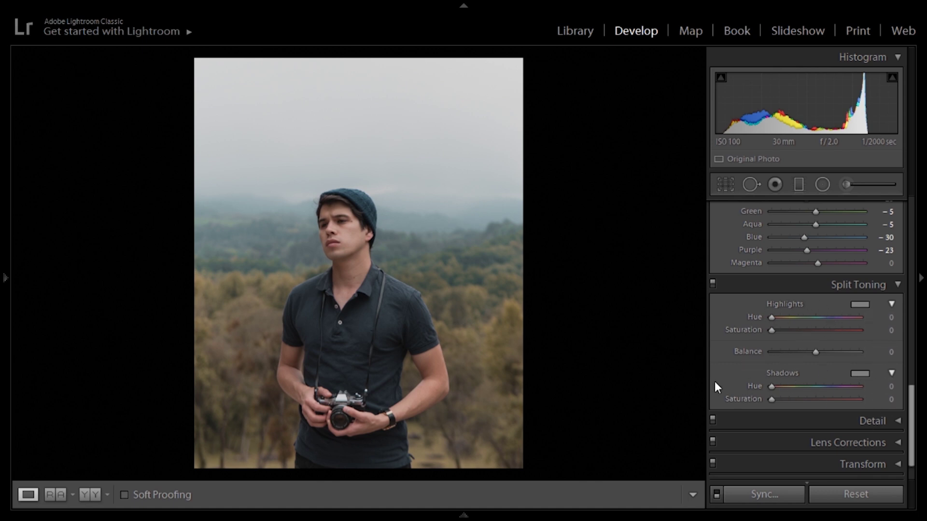
pyautogui.click(891, 387)
pyautogui.write('212')
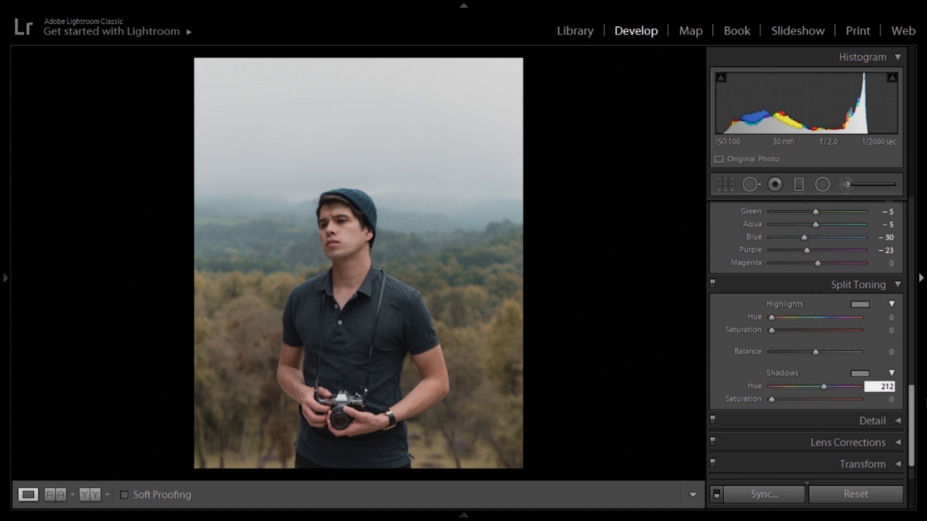
pyautogui.press('Tab')
pyautogui.write('100')
pyautogui.press('Return')
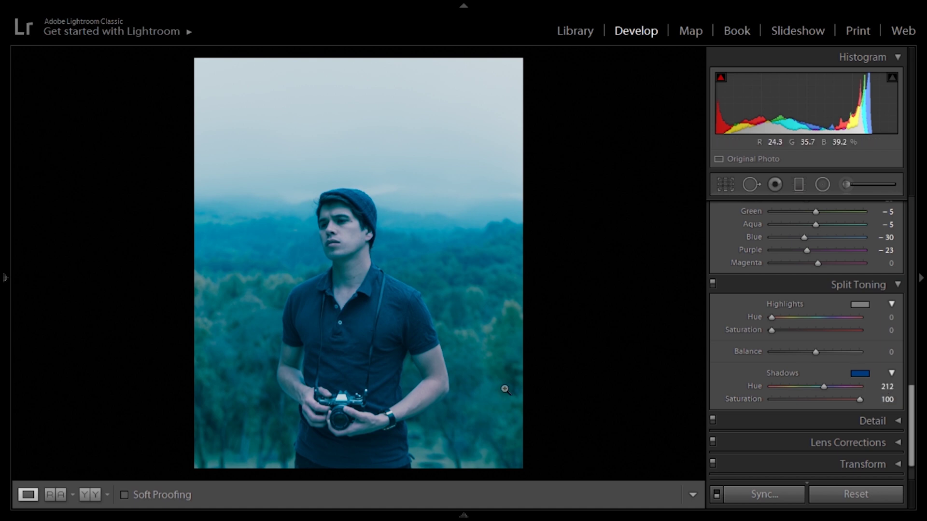
# - Set the Split Toning Shadows Saturation to 10, and switch the Split Toning effect off and on again to judge it
pyautogui.click(884, 401)
pyautogui.write('10')
pyautogui.press('Return')
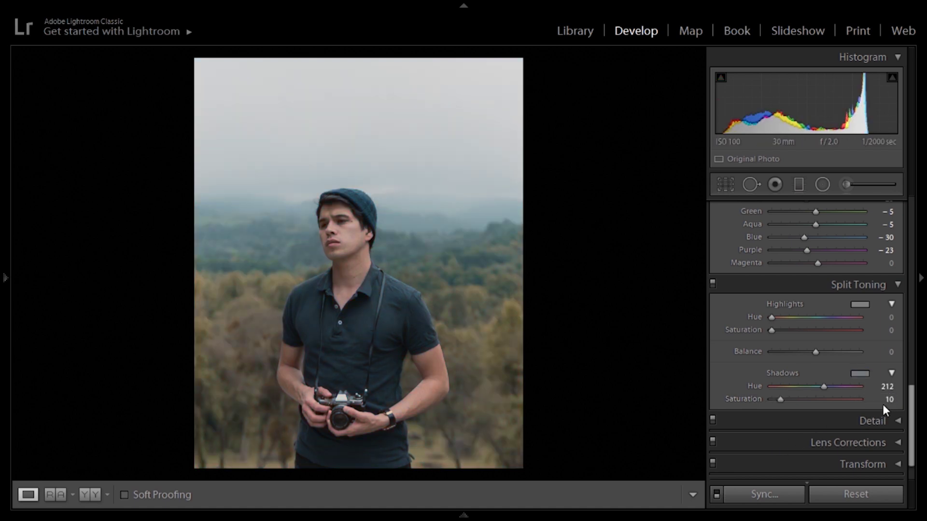
pyautogui.click(713, 284)
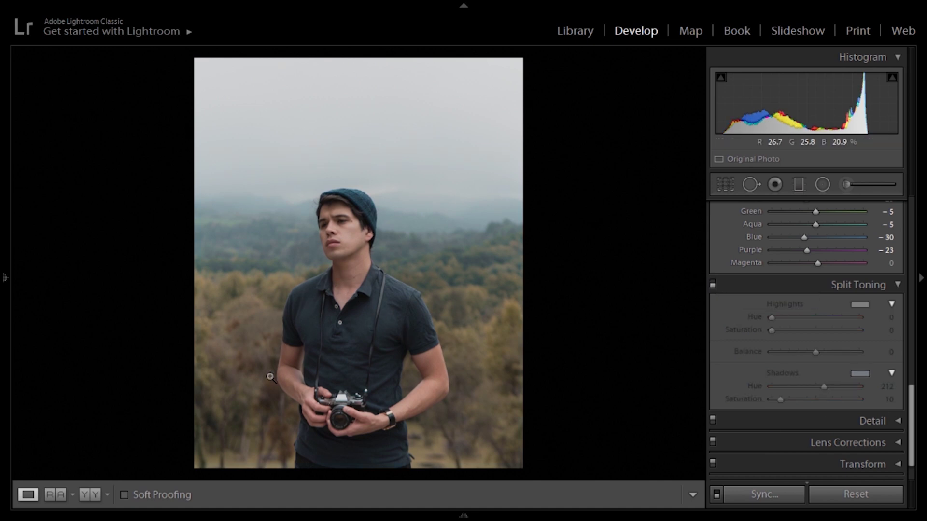
pyautogui.click(712, 284)
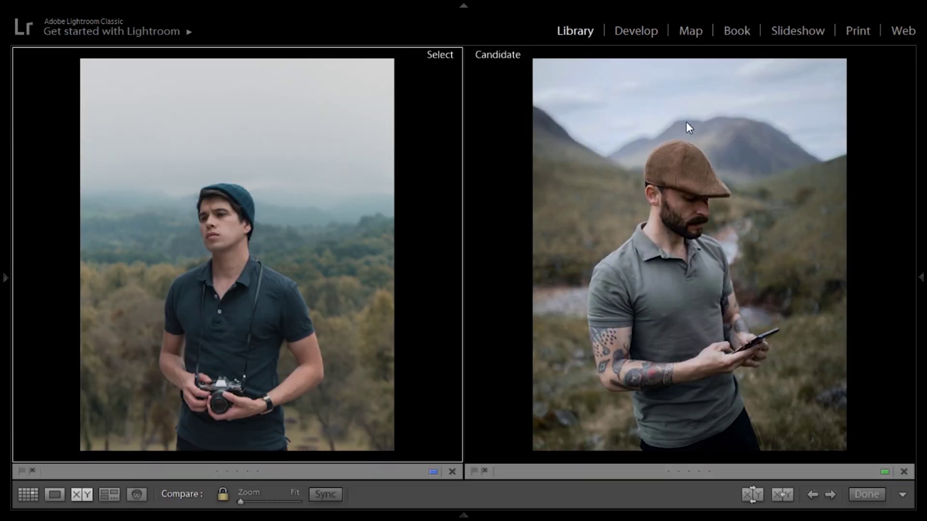
# - Compare the edited portrait with the reference photo of the man in the flat cap up close, and return to editing
pyautogui.click(647, 164)
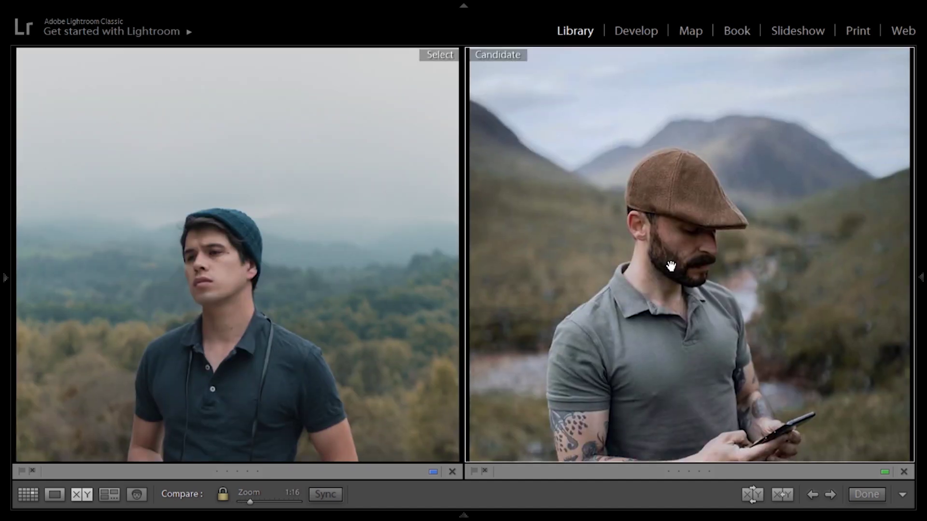
pyautogui.click(626, 257)
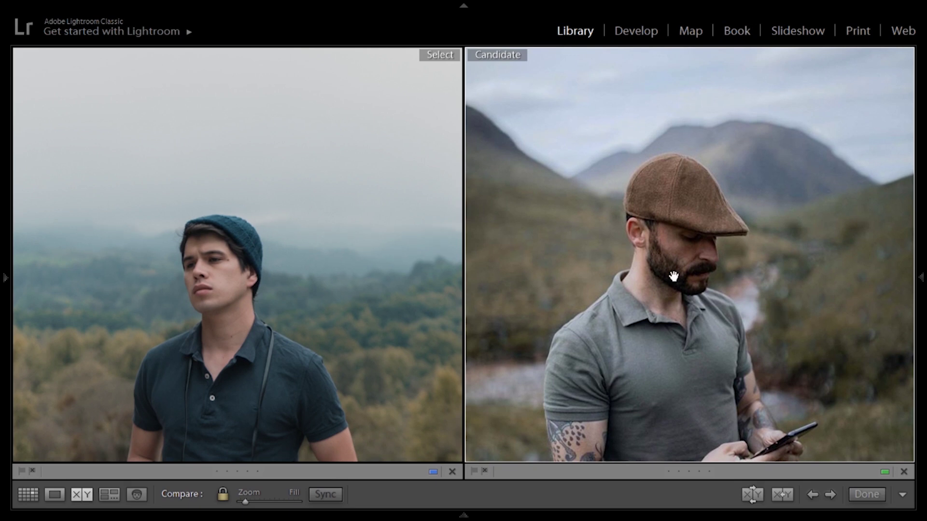
pyautogui.press('d')
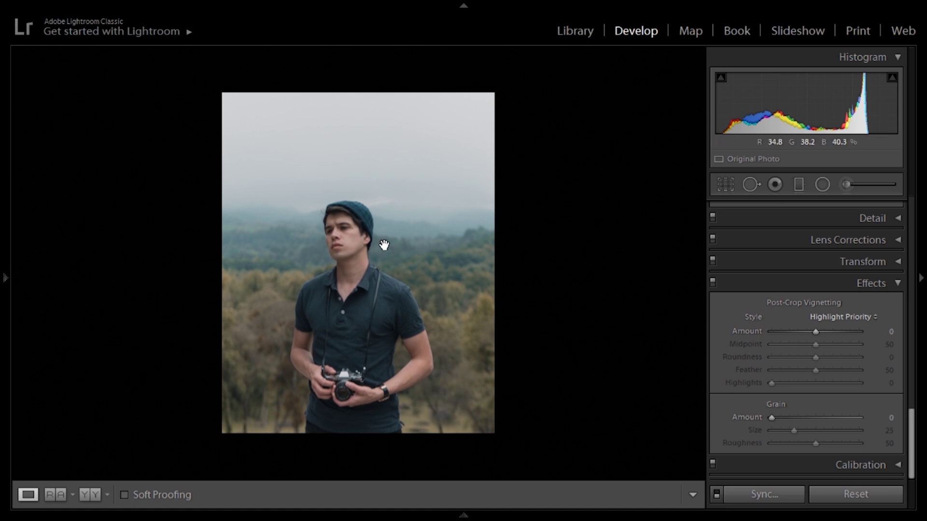
# - Create a new develop preset in the User Presets group that excludes White Balance, Exposure and Contrast
pyautogui.moveTo(1, 239)
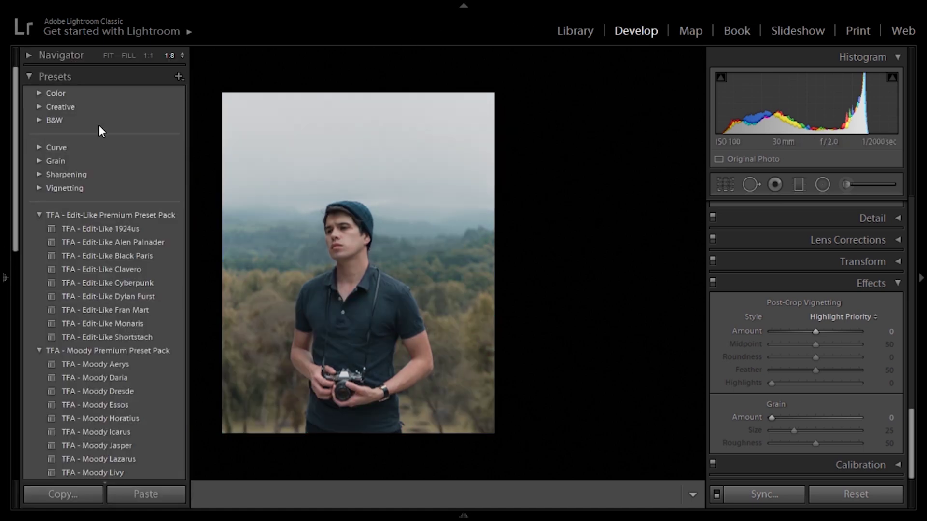
pyautogui.click(177, 78)
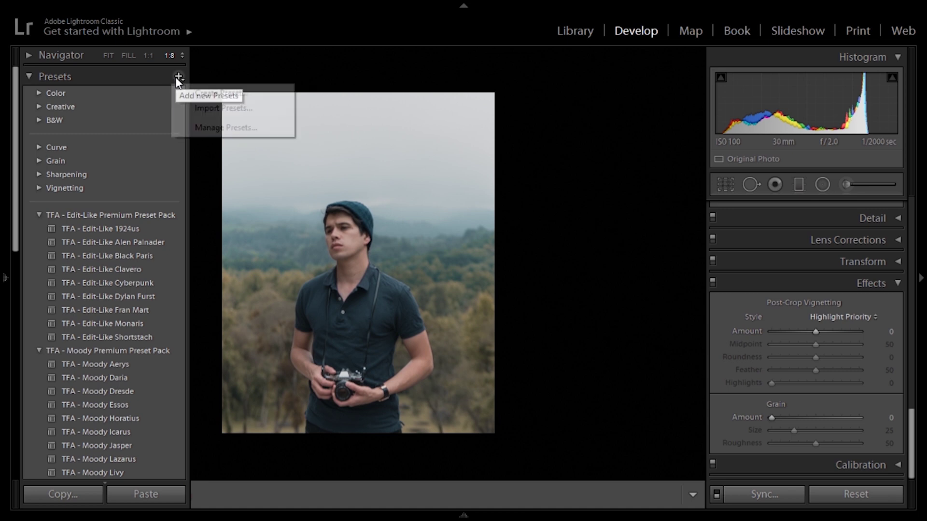
pyautogui.click(204, 91)
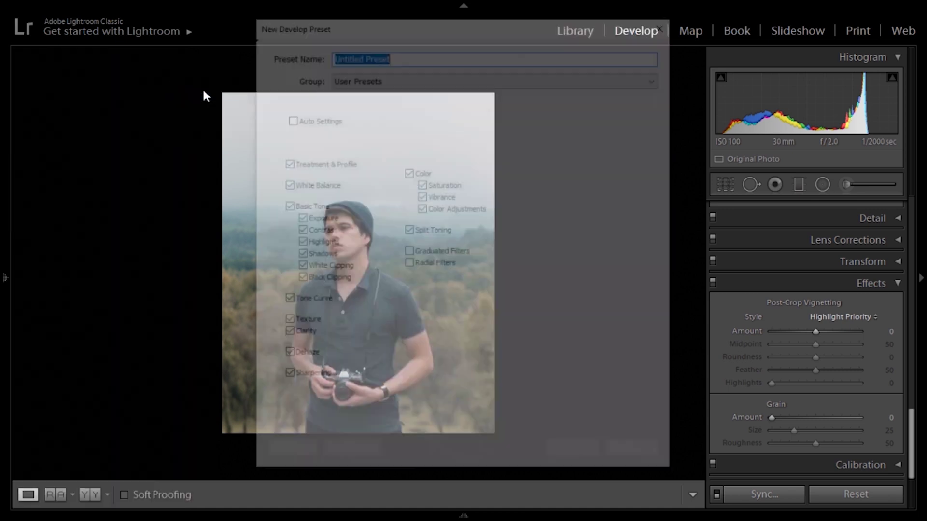
pyautogui.click(402, 54)
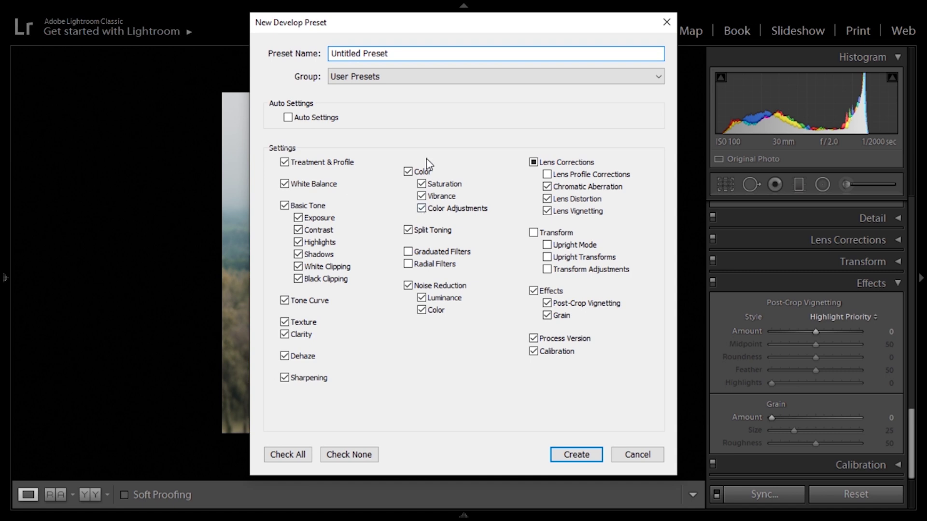
pyautogui.click(304, 186)
pyautogui.click(317, 220)
pyautogui.click(315, 231)
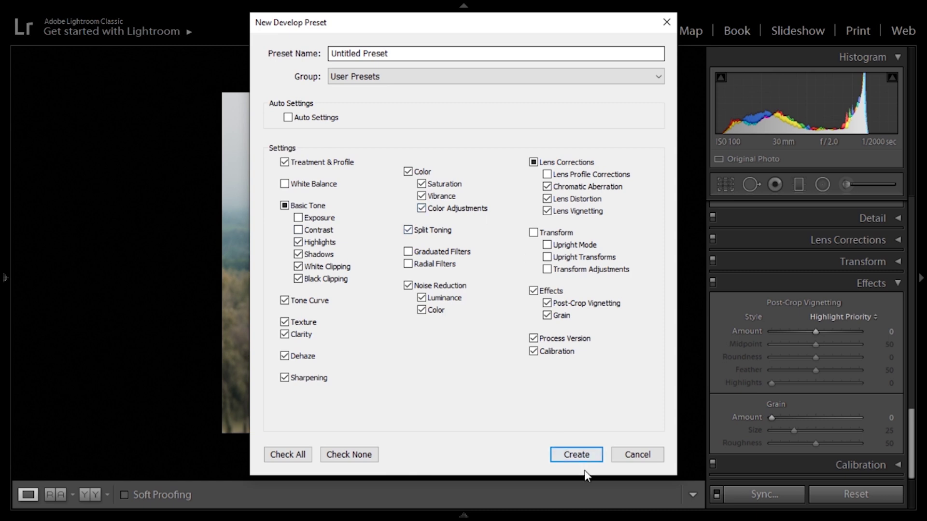
pyautogui.click(576, 454)
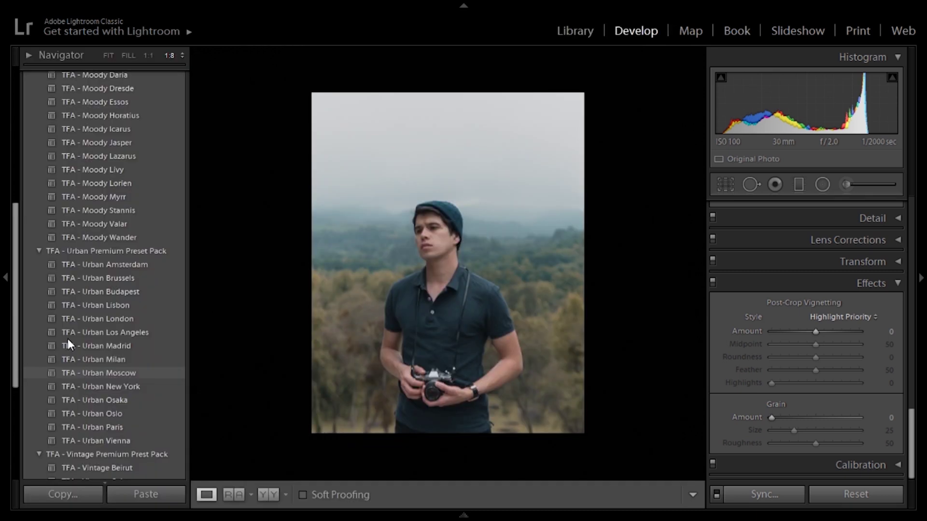
# - Check the User Presets group at the end of the preset list, and return to the start of the list
pyautogui.scroll(-5, 98, 430)
pyautogui.click(38, 472)
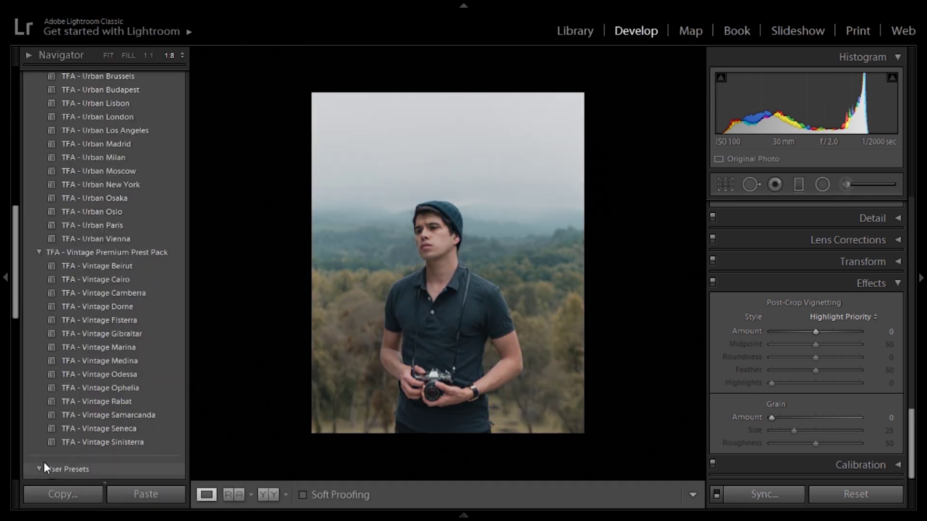
pyautogui.scroll(-7, 90, 384)
pyautogui.click(48, 170)
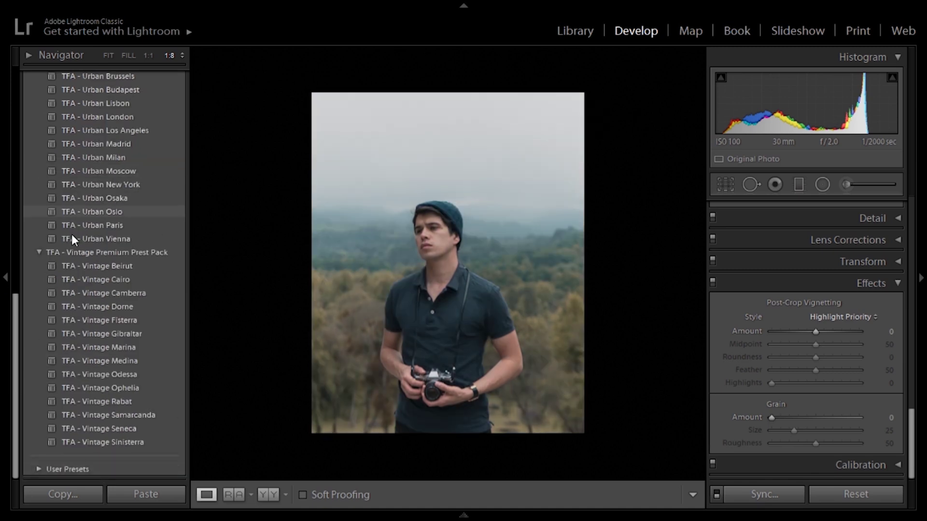
pyautogui.scroll(5, 65, 220)
pyautogui.scroll(8, 116, 241)
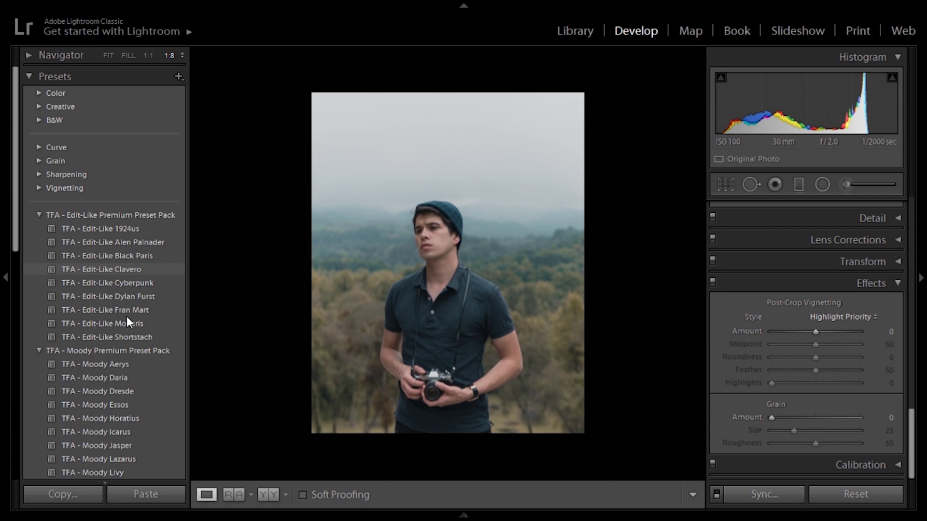
# - Compare the portrait with the reference photo once more, and set its Contrast to +17
pyautogui.press('c')
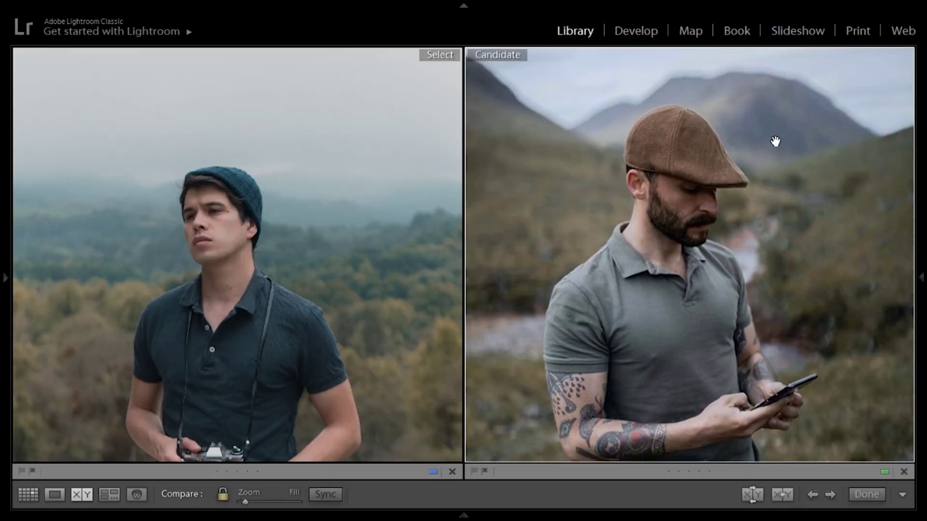
pyautogui.click(627, 32)
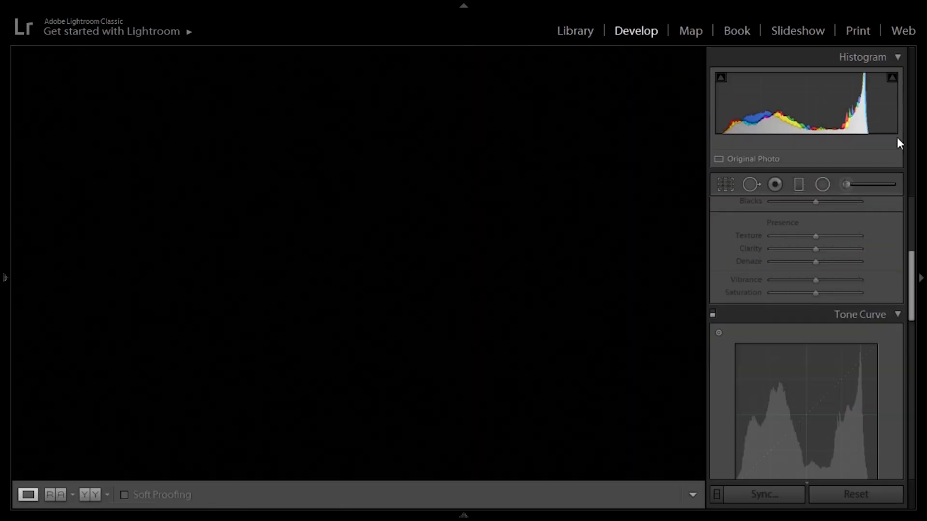
pyautogui.moveTo(910, 256); pyautogui.dragTo(914, 178)
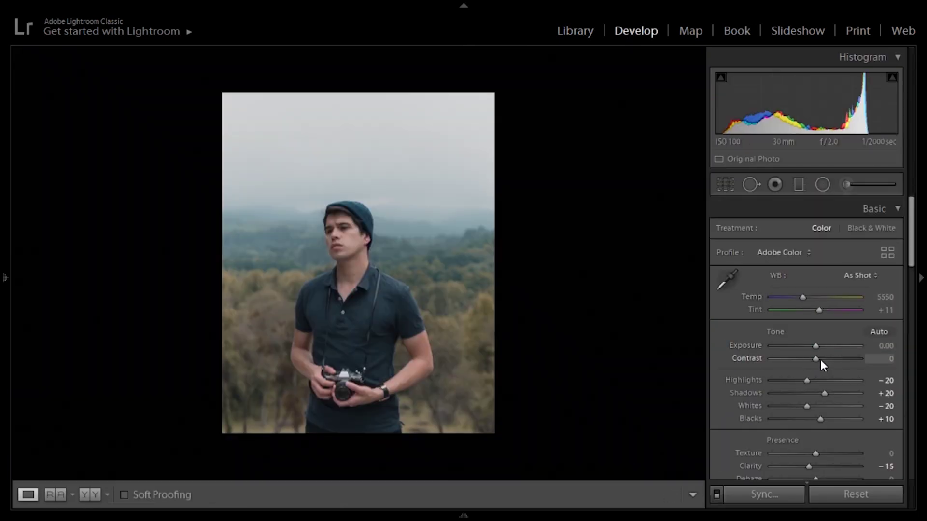
pyautogui.moveTo(821, 360); pyautogui.dragTo(829, 364)
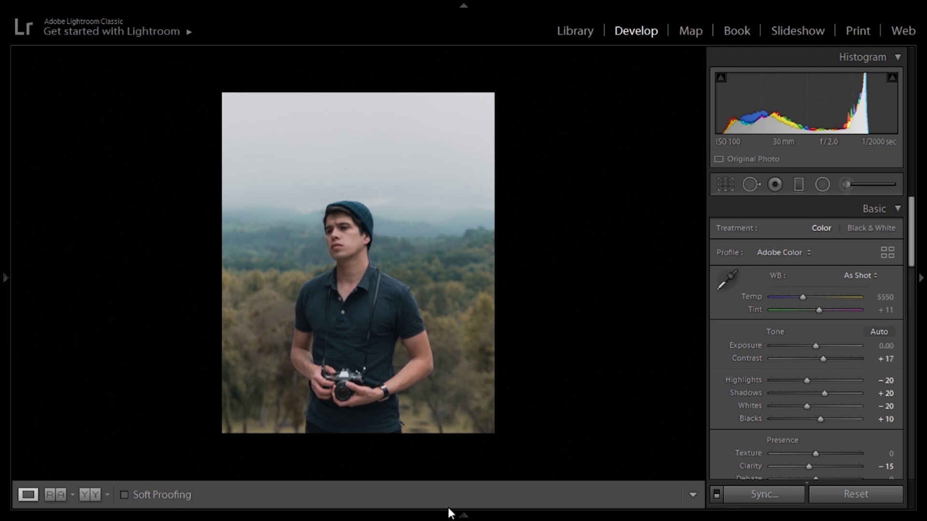
# - Open the dark forest photo of the grey dog and apply the TFA - Edit-Like Fran Mart preset to it
pyautogui.moveTo(449, 512)
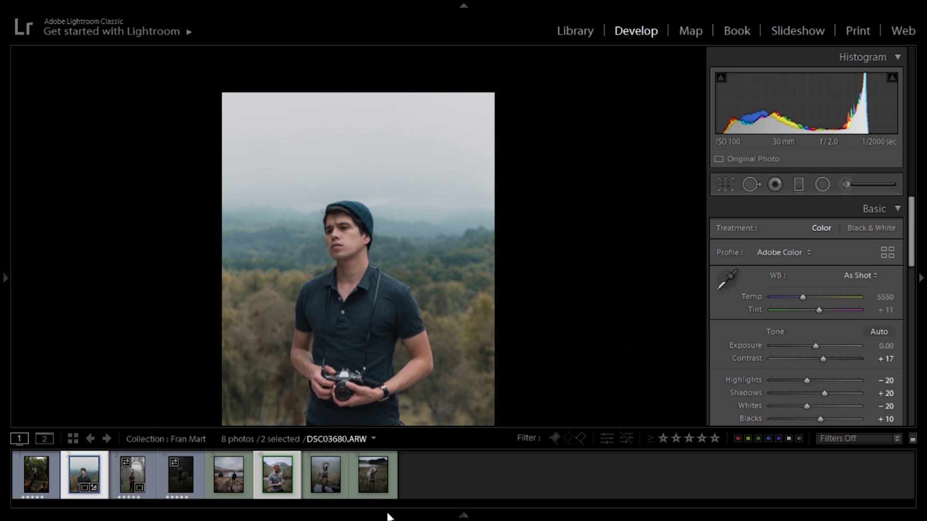
pyautogui.click(182, 485)
pyautogui.moveTo(2, 255)
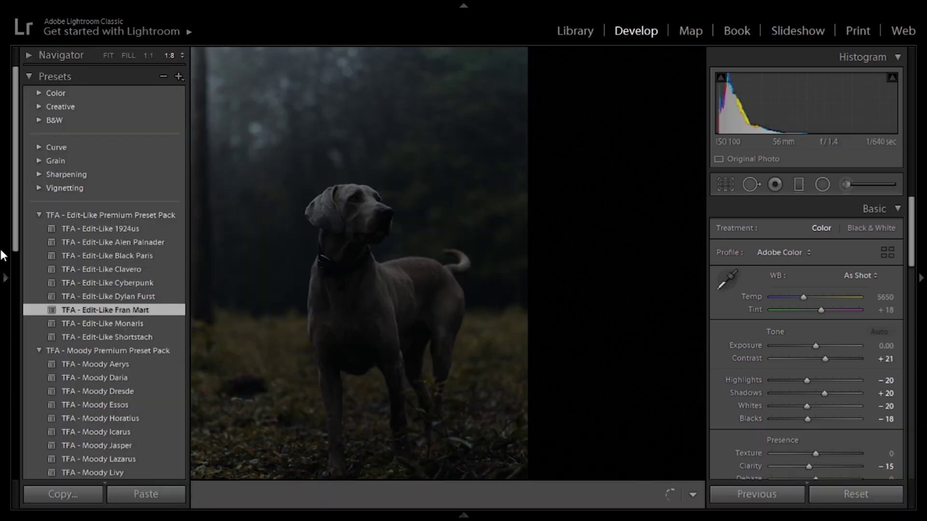
pyautogui.click(98, 314)
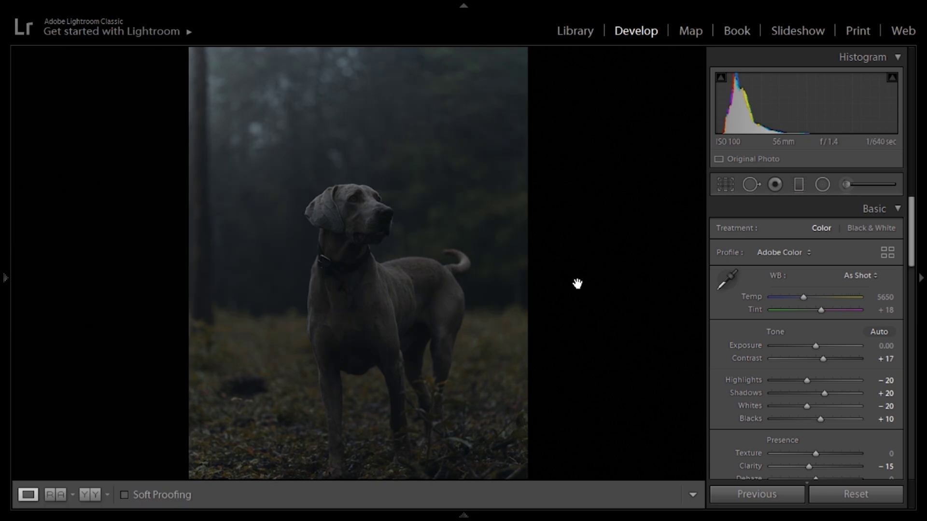
# - Raise the dog photo's Exposure to +1.54
pyautogui.scroll(-2, 840, 267)
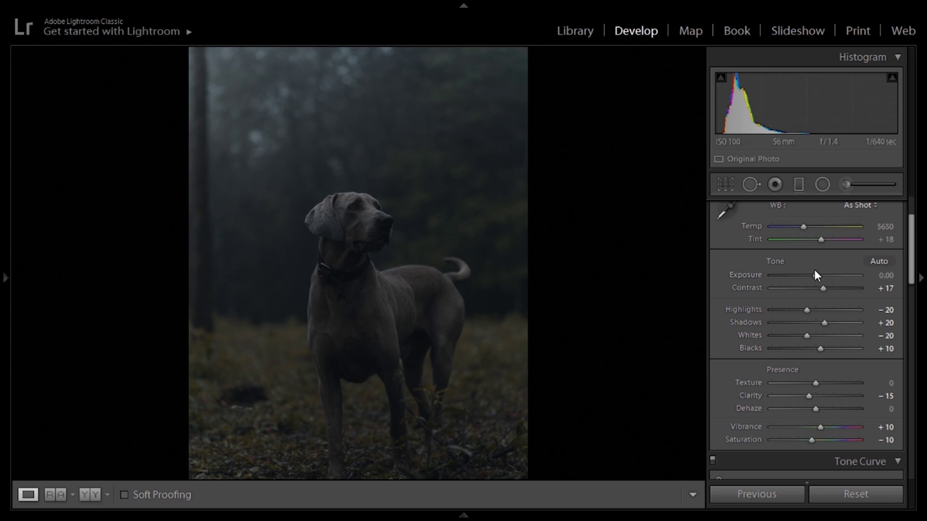
pyautogui.moveTo(815, 274)
pyautogui.mouseDown()
pyautogui.moveTo(829, 273)
pyautogui.moveTo(811, 285)
pyautogui.mouseUp()
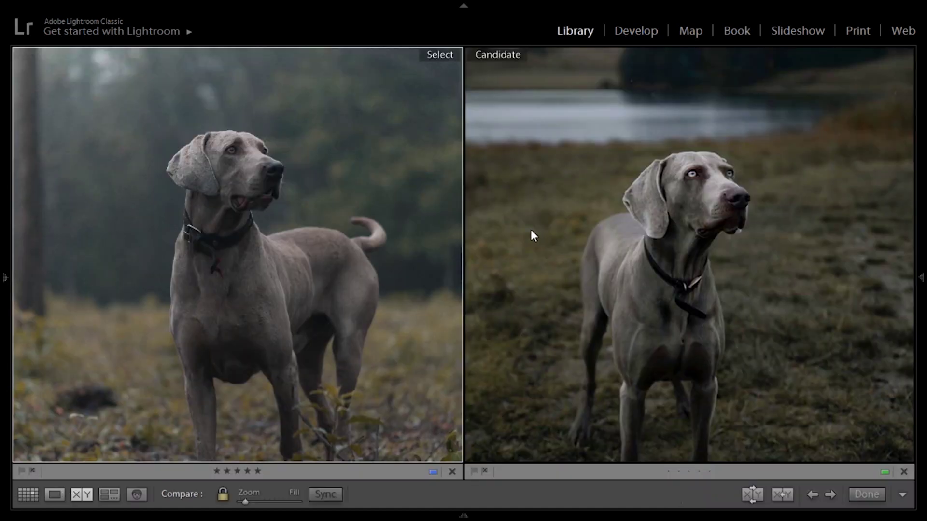
# - Compare the brightened dog photo side by side with the lakeside reference photo of a similar dog
pyautogui.moveTo(339, 378); pyautogui.dragTo(350, 269)
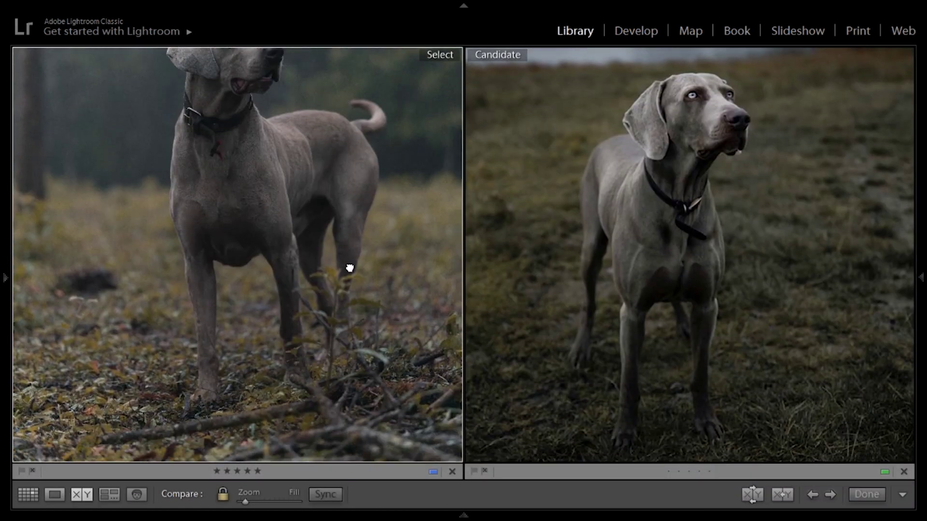
pyautogui.click(349, 269)
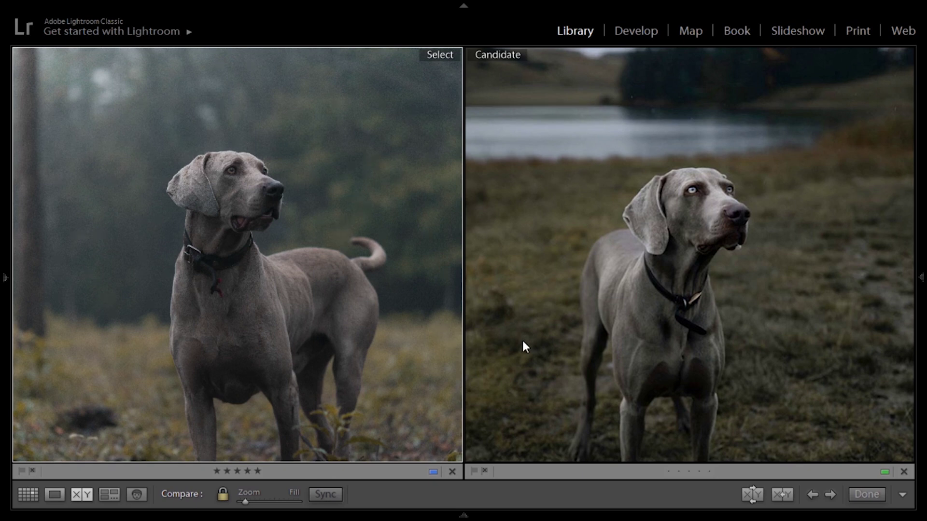
pyautogui.moveTo(767, 218); pyautogui.dragTo(742, 233)
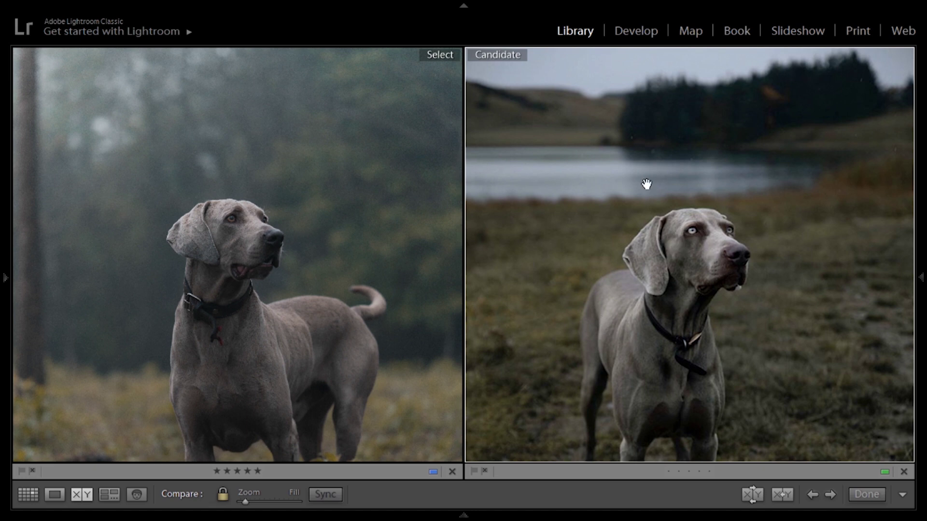
pyautogui.click(617, 181)
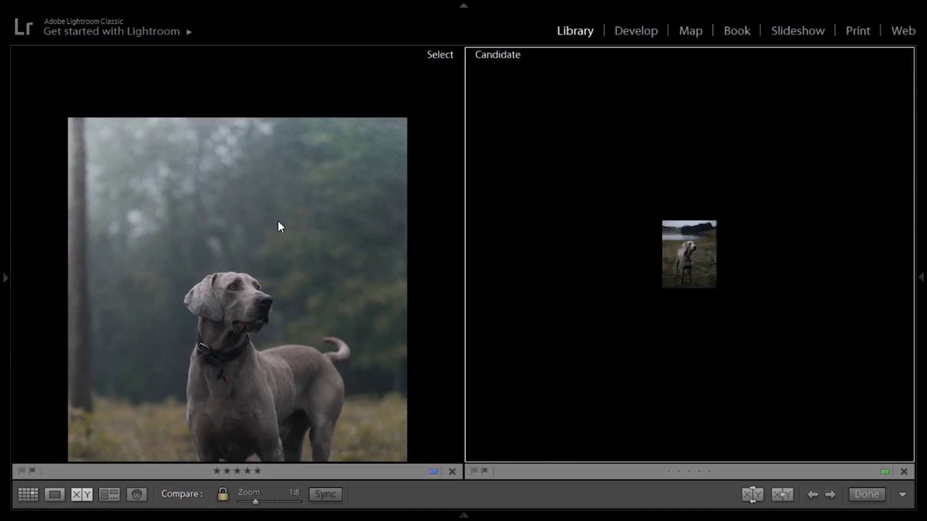
# - Set the dog photo's Temp to 6692 and Contrast to +54
pyautogui.click(620, 32)
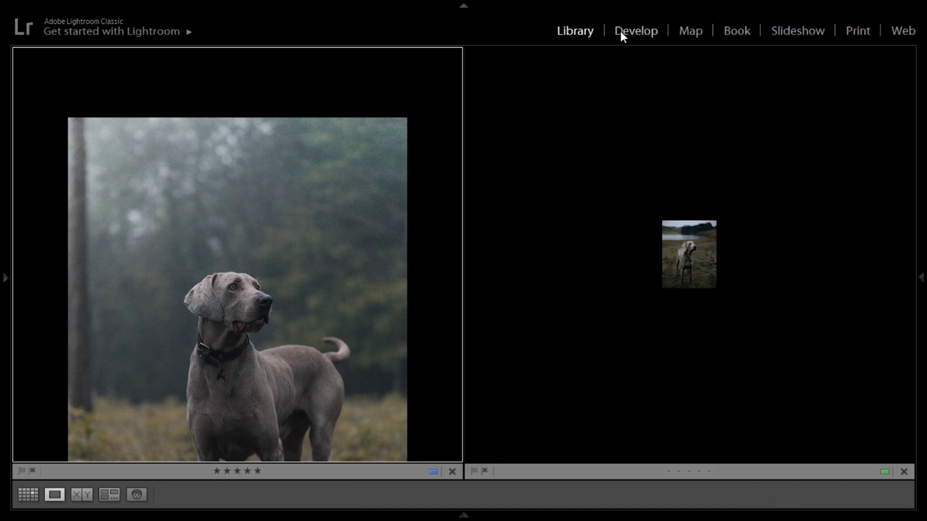
pyautogui.moveTo(806, 228); pyautogui.dragTo(815, 226)
pyautogui.moveTo(823, 288); pyautogui.dragTo(840, 287)
# - Paint over the iris of the dog's nearer eye with an adjustment brush set to Exposure 0.57 and Clarity 13
pyautogui.press('z')
pyautogui.moveTo(245, 128); pyautogui.dragTo(480, 413)
pyautogui.moveTo(539, 277); pyautogui.dragTo(494, 263)
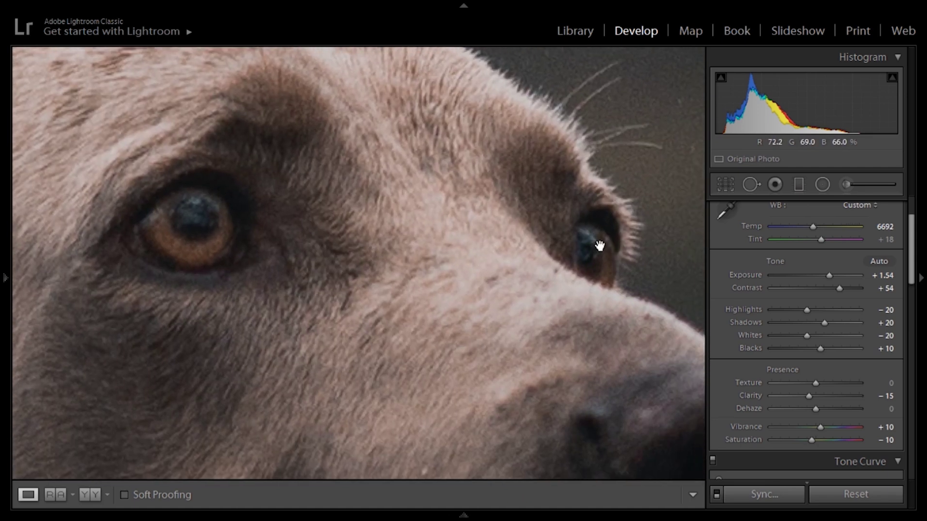
pyautogui.click(845, 185)
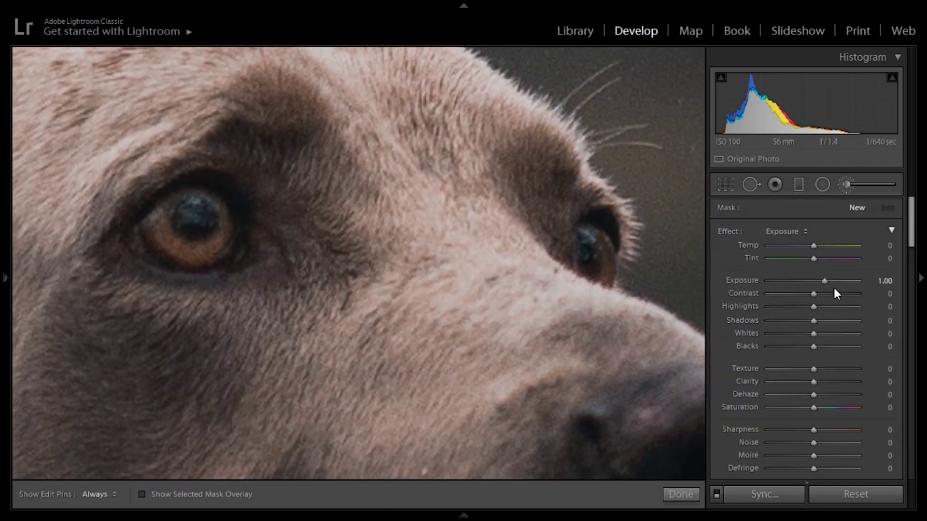
pyautogui.moveTo(825, 279); pyautogui.dragTo(819, 281)
pyautogui.moveTo(813, 382); pyautogui.dragTo(819, 381)
pyautogui.press('h')
pyautogui.moveTo(193, 259); pyautogui.dragTo(182, 258)
pyautogui.press('h')
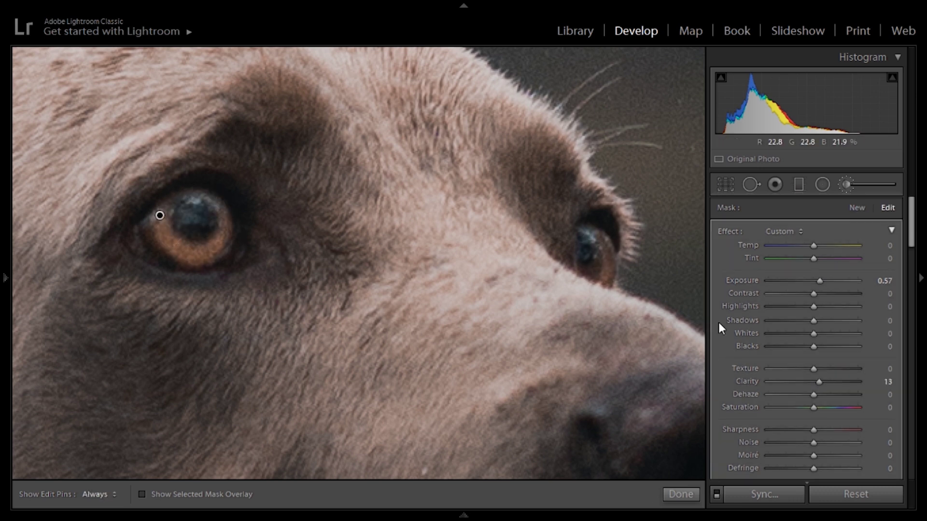
# - Set the eye brush adjustment's Exposure to 1.11 and Contrast to 23 and finish the mask
pyautogui.click(824, 294)
pyautogui.click(668, 493)
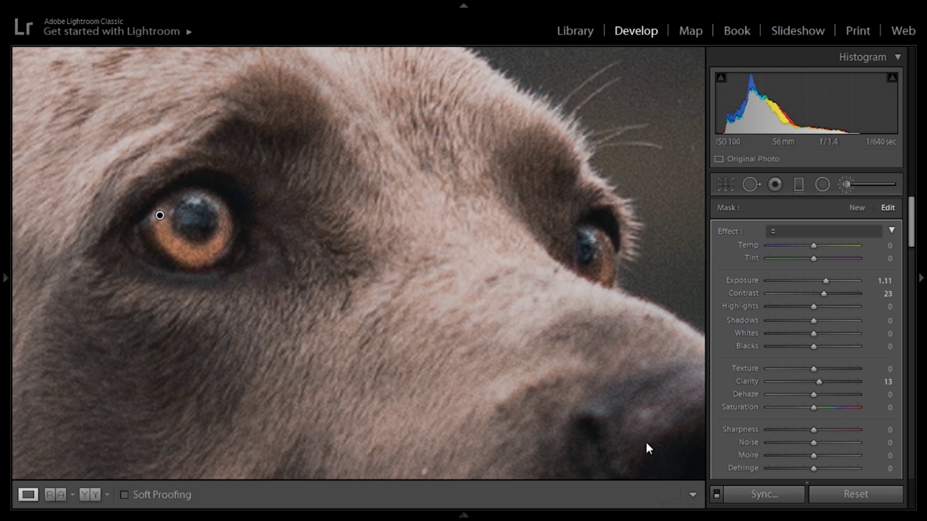
pyautogui.click(513, 266)
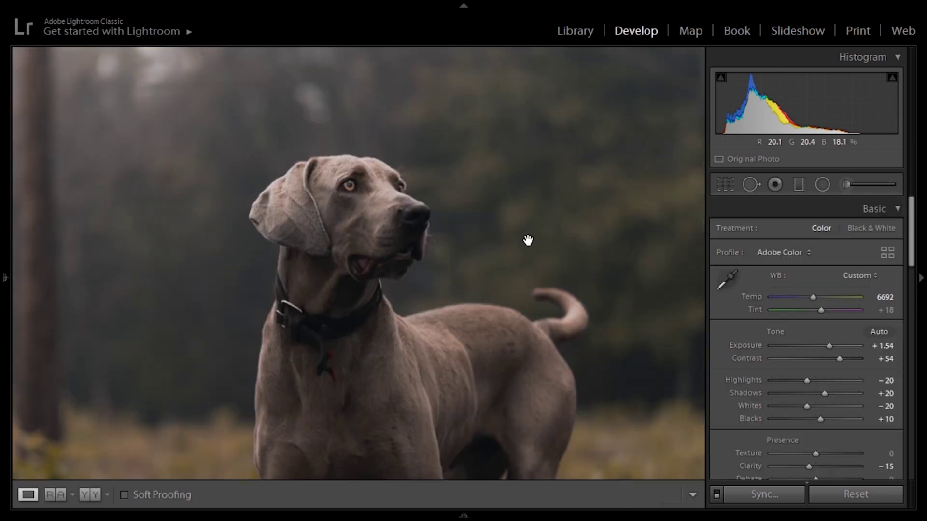
pyautogui.scroll(-2, 491, 311)
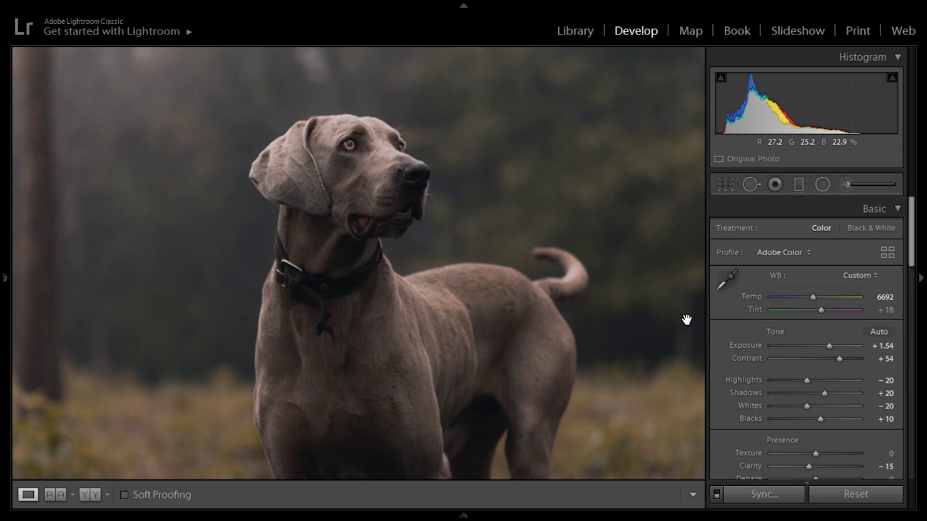
# - Paint over the dog's body with a new adjustment brush set to Exposure 0.27 and Clarity 32
pyautogui.click(849, 187)
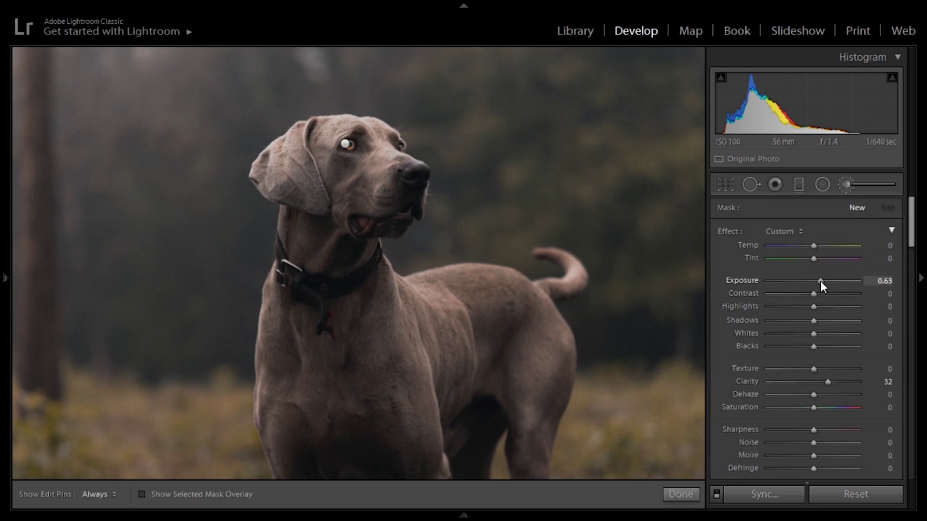
pyautogui.moveTo(820, 281); pyautogui.dragTo(816, 280)
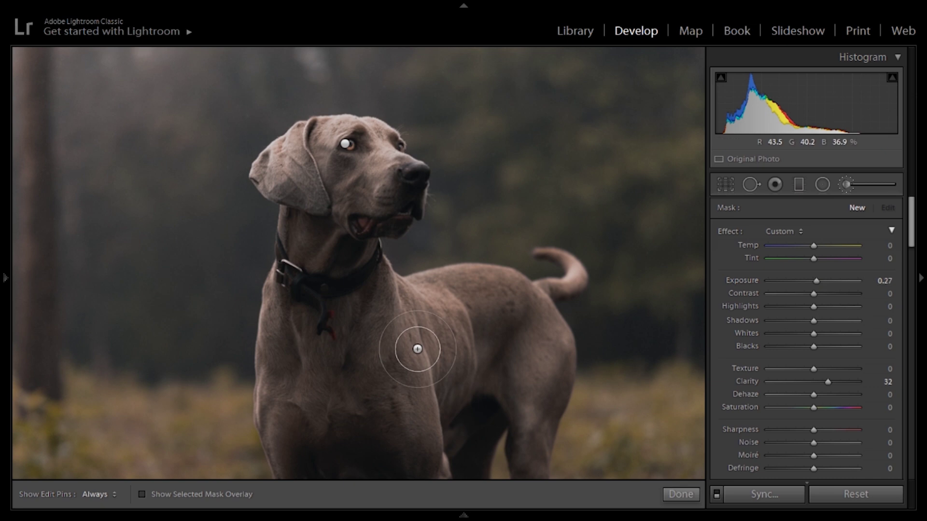
pyautogui.press('k')
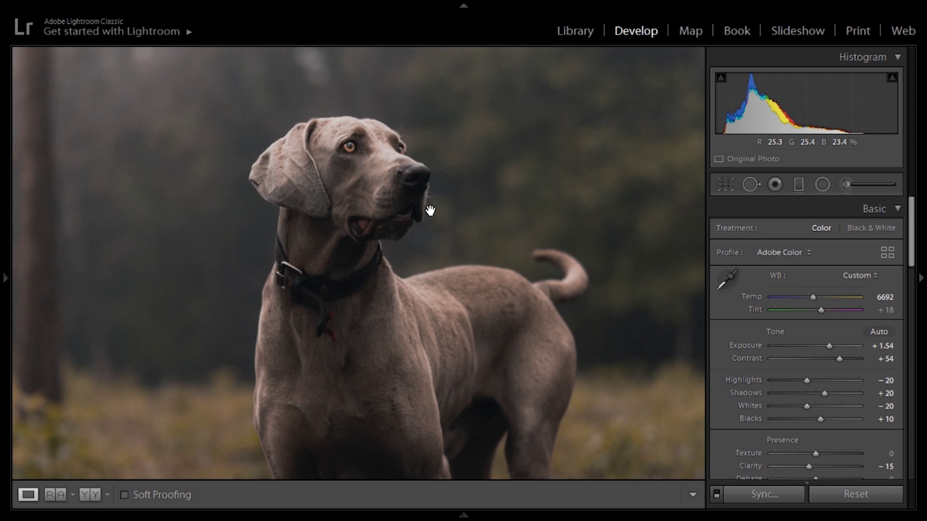
# - Compare the dog photo's before and after versions, and compare the edit side by side with the lakeside reference photo
pyautogui.press('y')
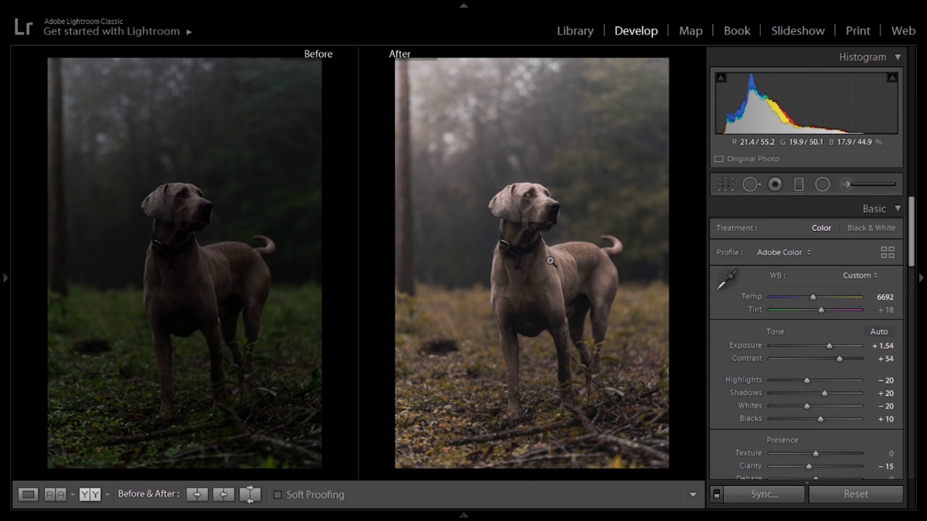
pyautogui.press('e')
pyautogui.press('c')
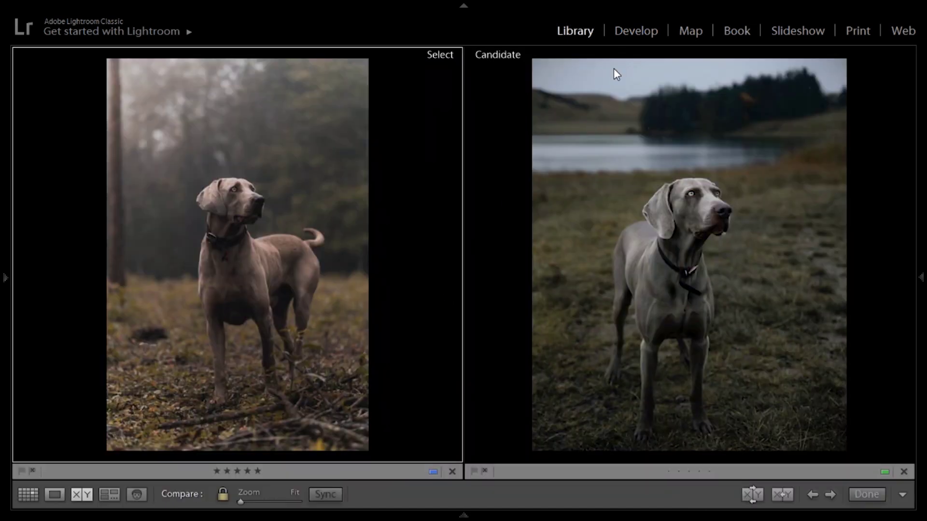
pyautogui.click(642, 32)
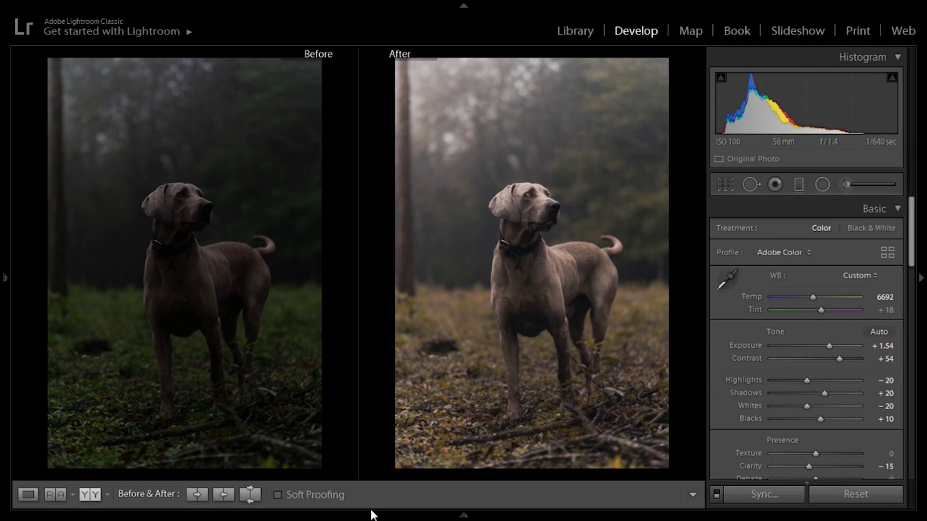
# - Crop the foggy forest portrait tighter around the man and apply the moody autumn look with Contrast 0 and Blacks -18
pyautogui.click(376, 475)
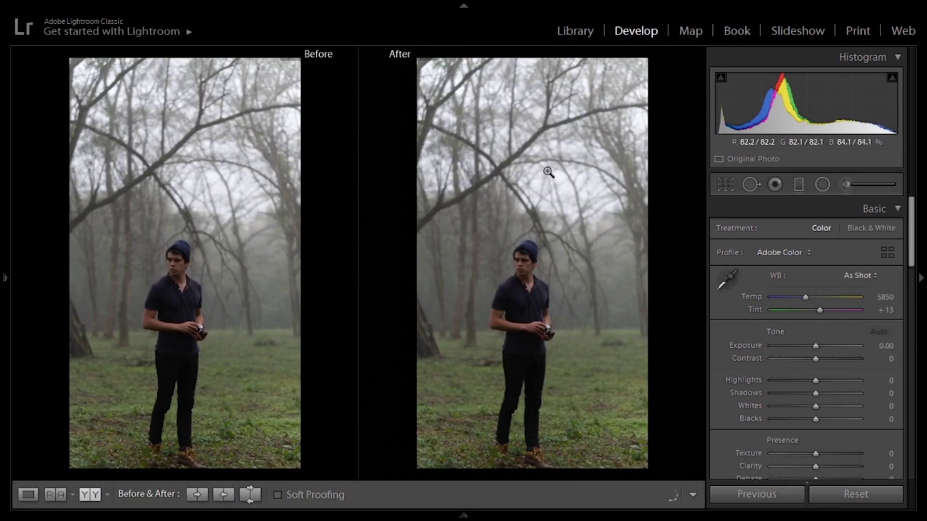
pyautogui.press('d')
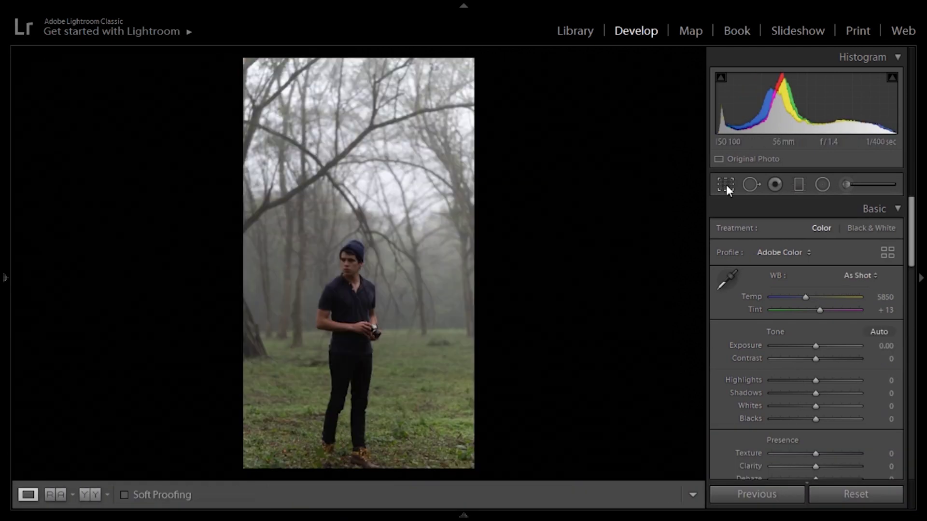
pyautogui.click(726, 184)
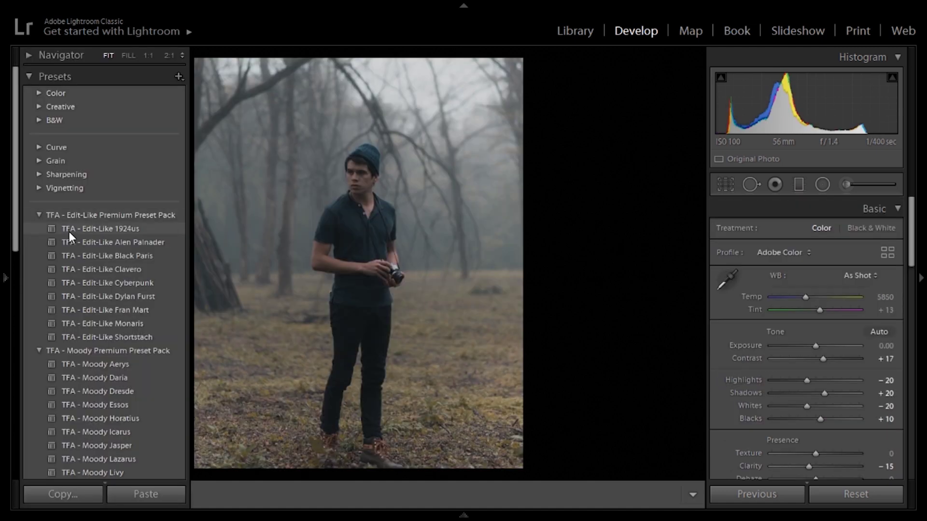
pyautogui.click(151, 315)
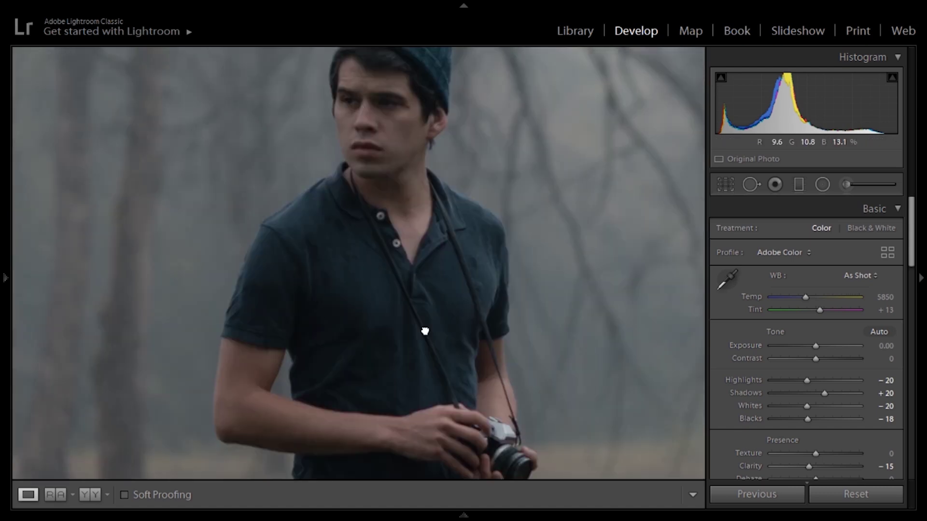
# - Brush over the man's face and hands with Exposure 0.27 and Clarity 8, and show the portrait's before and after versions
pyautogui.click(379, 197)
pyautogui.click(841, 183)
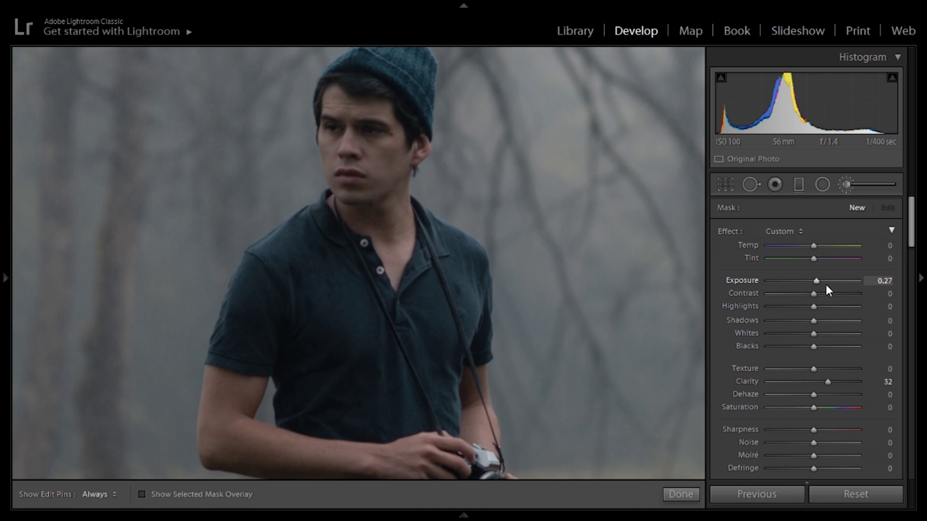
pyautogui.moveTo(828, 382); pyautogui.dragTo(817, 383)
pyautogui.press('h')
pyautogui.moveTo(367, 133)
pyautogui.mouseDown()
pyautogui.moveTo(324, 193)
pyautogui.moveTo(372, 242)
pyautogui.moveTo(397, 154)
pyautogui.mouseUp()
pyautogui.press('h')
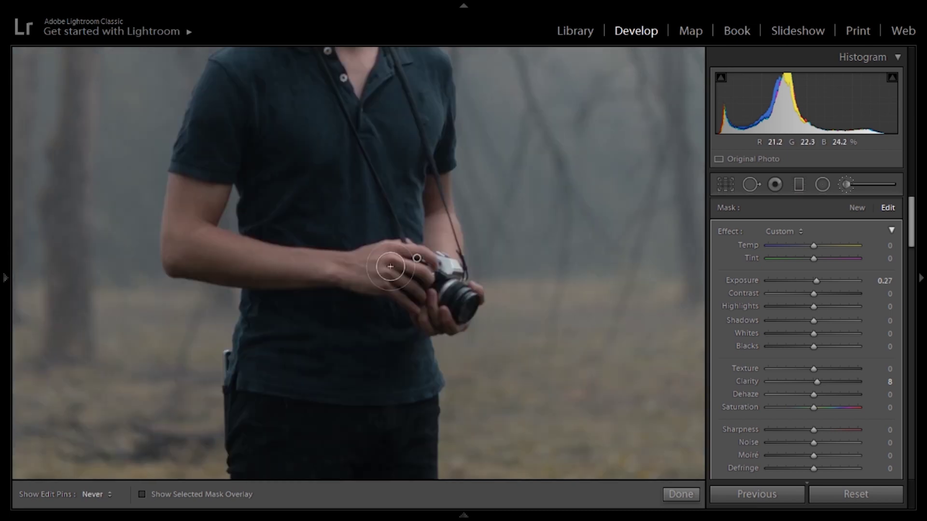
pyautogui.press('z')
pyautogui.click(679, 494)
pyautogui.press('z')
pyautogui.press('y')
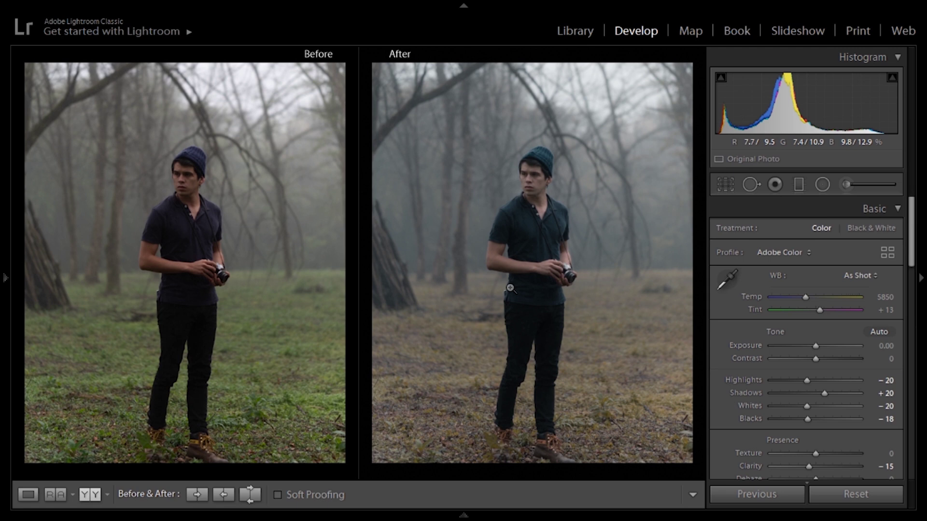
# - Compare the forest photo of the dog and brown boots side by side with the misty reference photo of a similar scene
pyautogui.moveTo(487, 517)
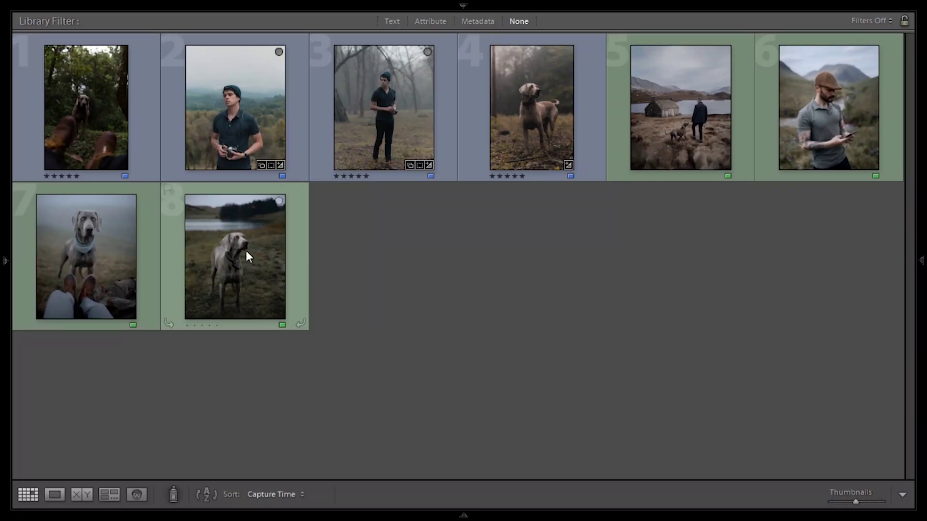
pyautogui.click(67, 111)
pyautogui.keyDown('ctrl'); pyautogui.click(76, 253); pyautogui.keyUp('ctrl')
pyautogui.press('c')
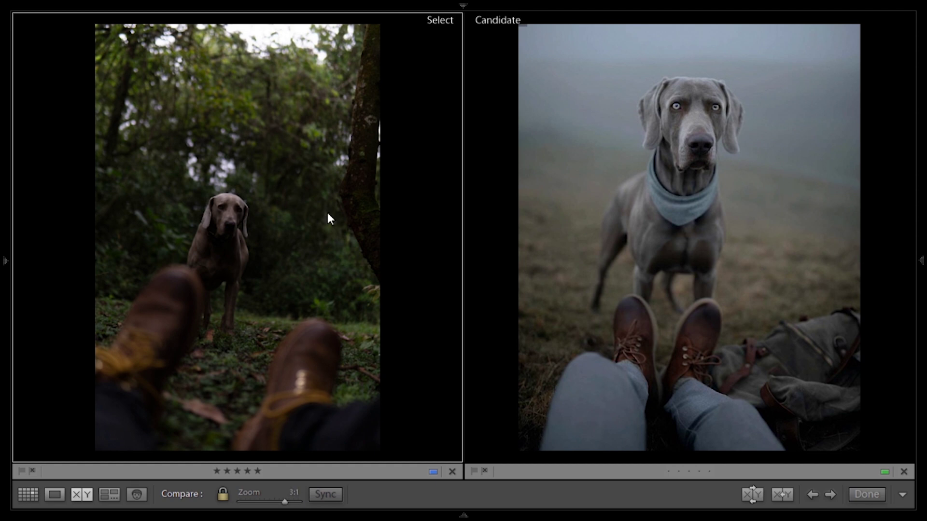
pyautogui.click(326, 211)
pyautogui.click(331, 209)
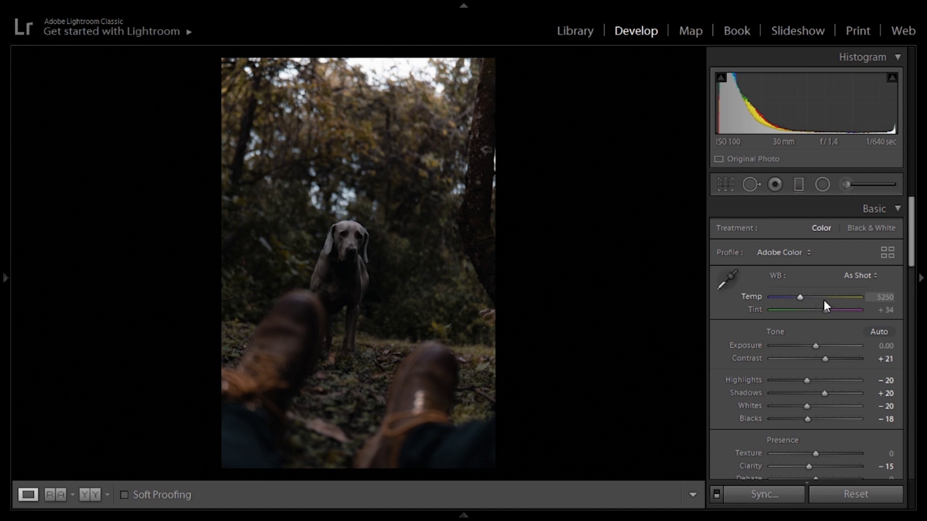
# - Set the dog-and-boots photo's Contrast to -18 and Exposure to +0.23
pyautogui.doubleClick(824, 359)
pyautogui.moveTo(816, 357)
pyautogui.mouseDown()
pyautogui.moveTo(808, 358)
pyautogui.moveTo(819, 345)
pyautogui.mouseUp()
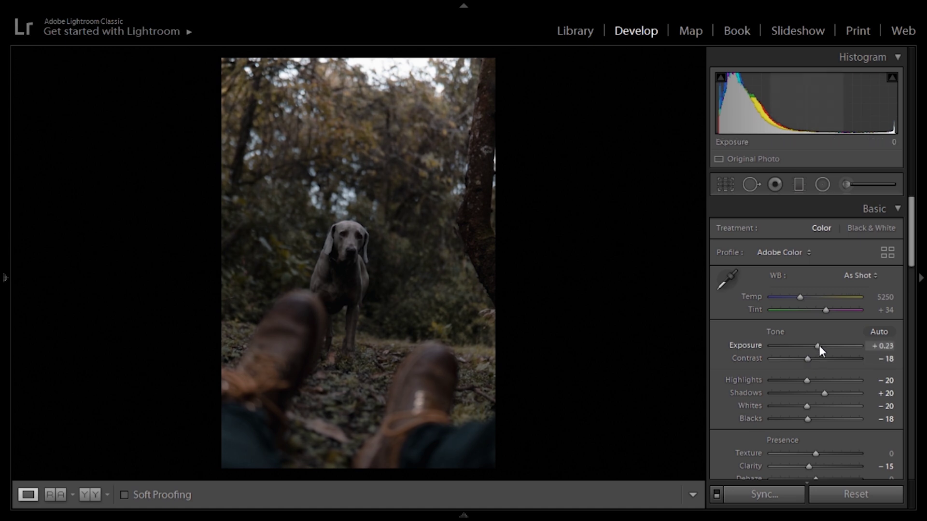
# - Set the dog-and-boots photo's Vibrance to -2 and Saturation to -15
pyautogui.scroll(-2, 842, 312)
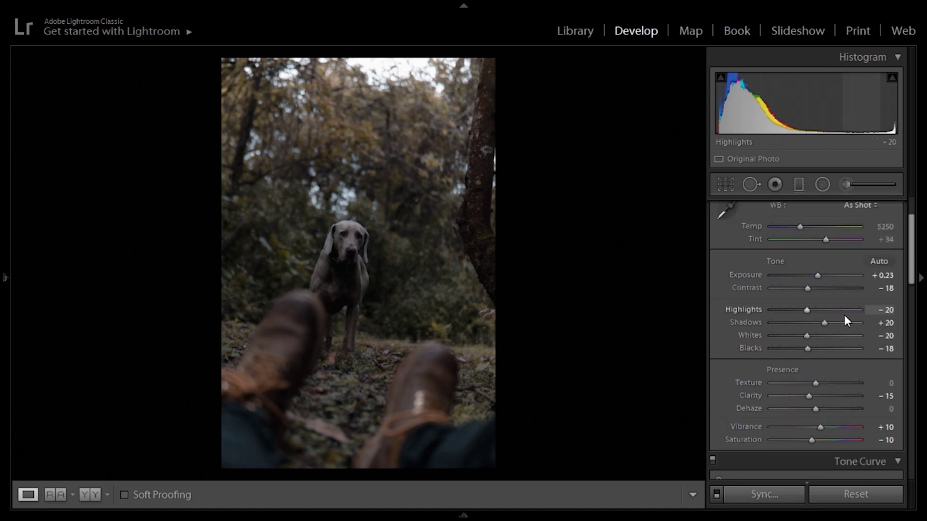
pyautogui.scroll(-2, 826, 333)
pyautogui.moveTo(814, 355); pyautogui.dragTo(812, 356)
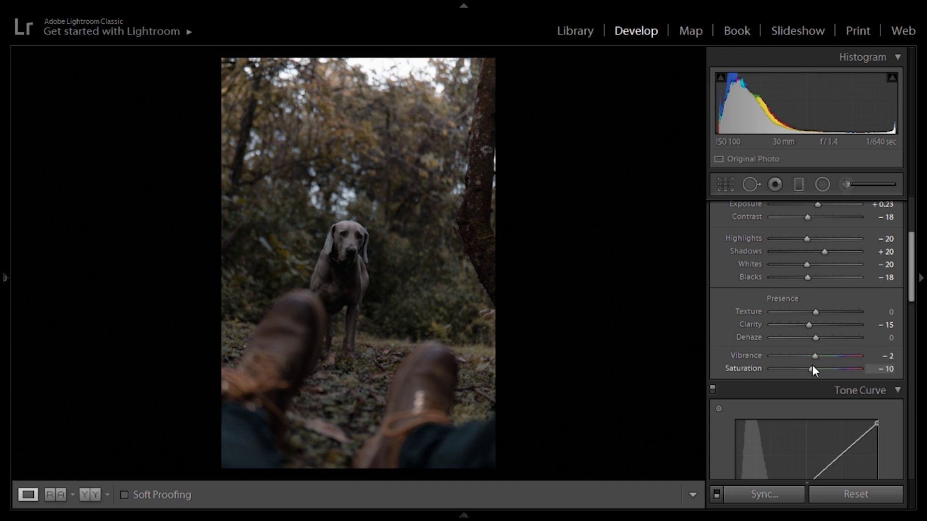
# - In the HSL saturation settings, set Yellow to -34 and Green to -40, and lower Orange
pyautogui.click(474, 212)
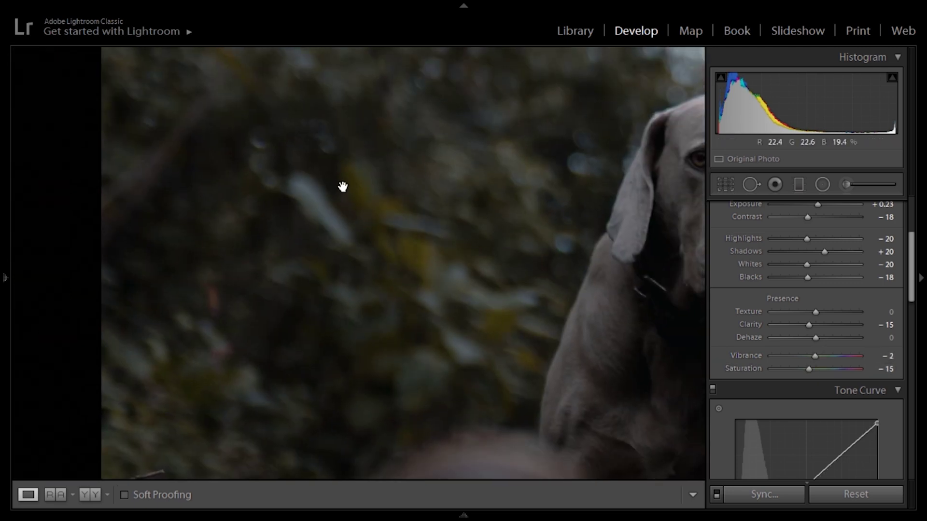
pyautogui.click(430, 270)
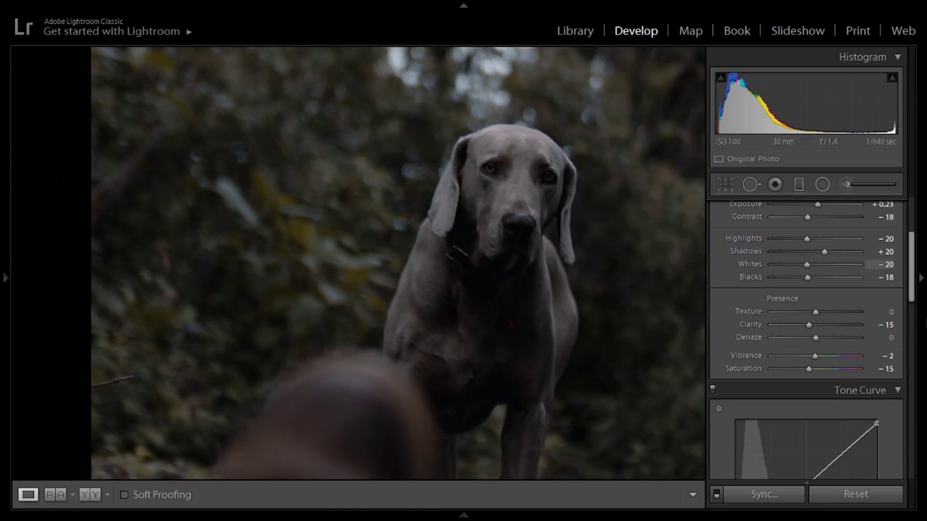
pyautogui.moveTo(916, 268); pyautogui.dragTo(891, 371)
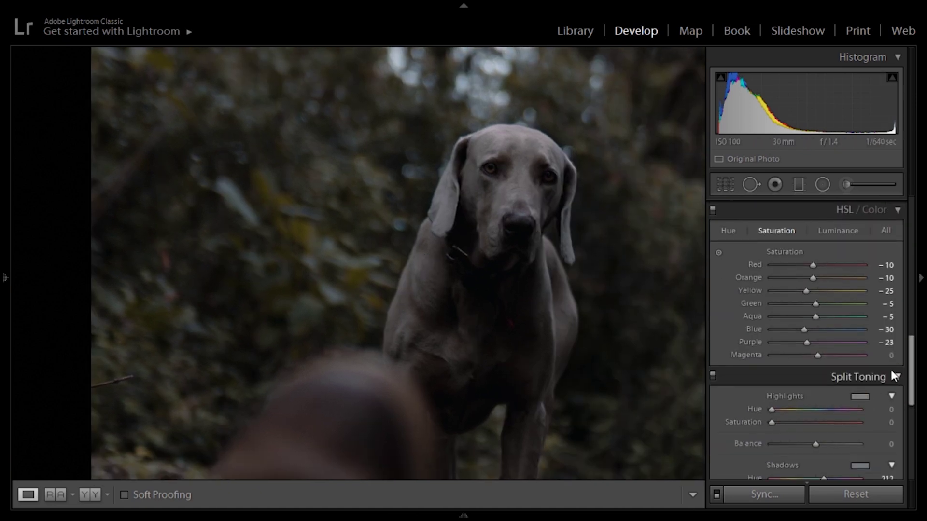
pyautogui.moveTo(806, 291); pyautogui.dragTo(775, 292)
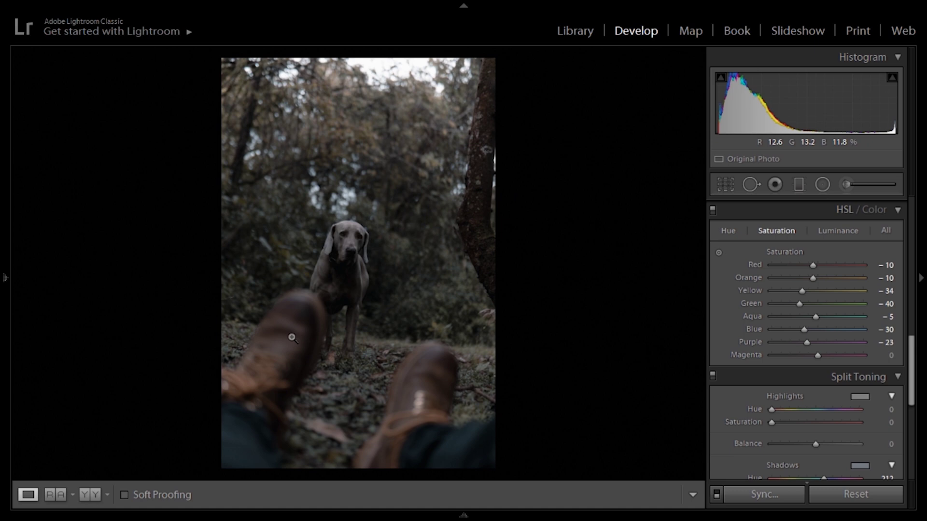
pyautogui.moveTo(813, 279); pyautogui.dragTo(806, 279)
pyautogui.click(338, 252)
pyautogui.moveTo(294, 311); pyautogui.dragTo(357, 206)
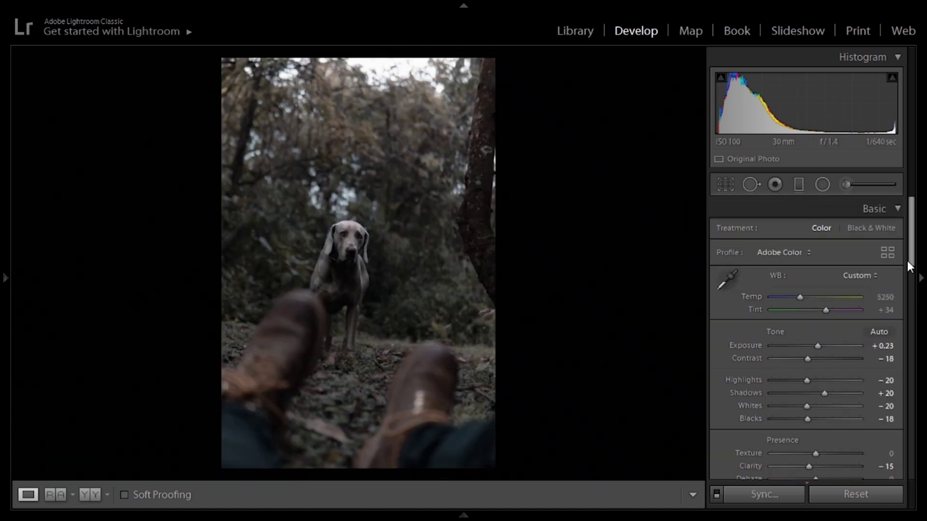
# - Reset the dog-and-boots photo's overall Saturation to 0 and set Vibrance to +11
pyautogui.scroll(-6, 903, 244)
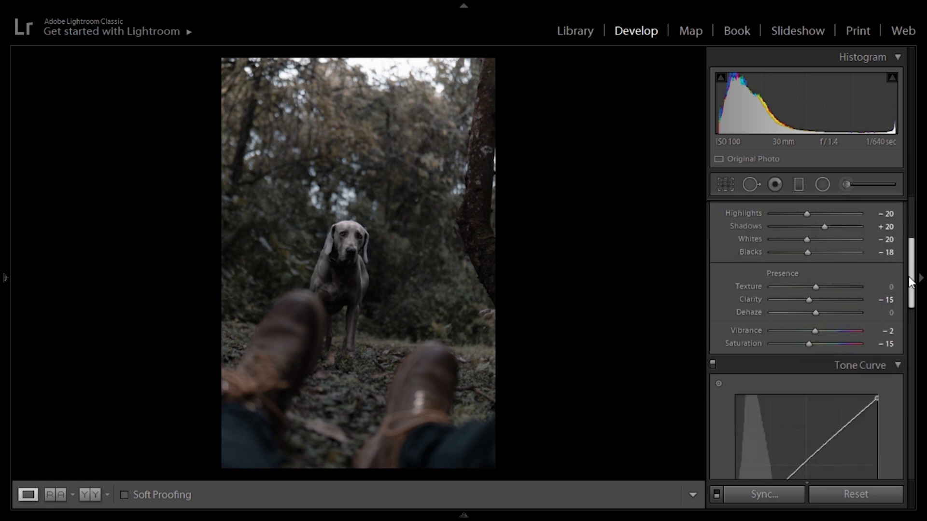
pyautogui.doubleClick(812, 337)
pyautogui.moveTo(818, 326); pyautogui.dragTo(823, 326)
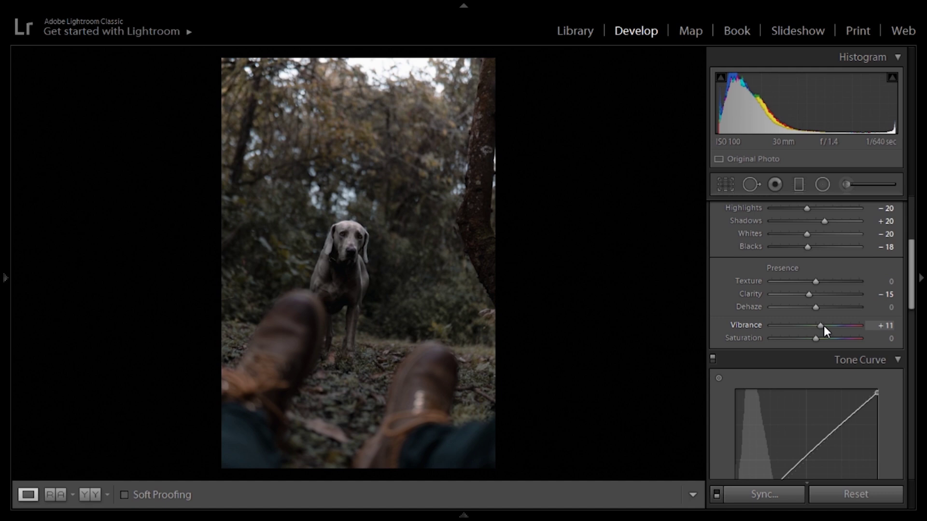
# - Compare the dog-and-boots photo's before and after versions side by side
pyautogui.press('y')
pyautogui.press('y')
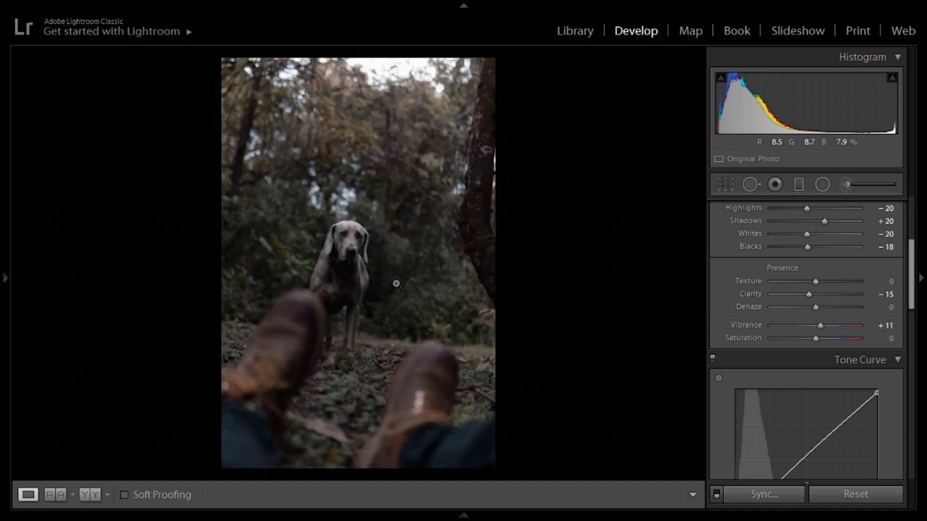
pyautogui.press('y')
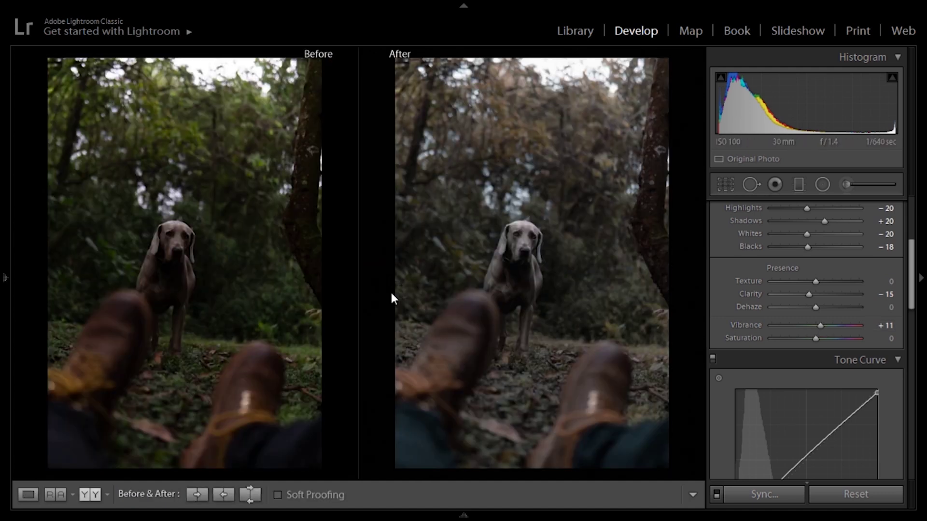